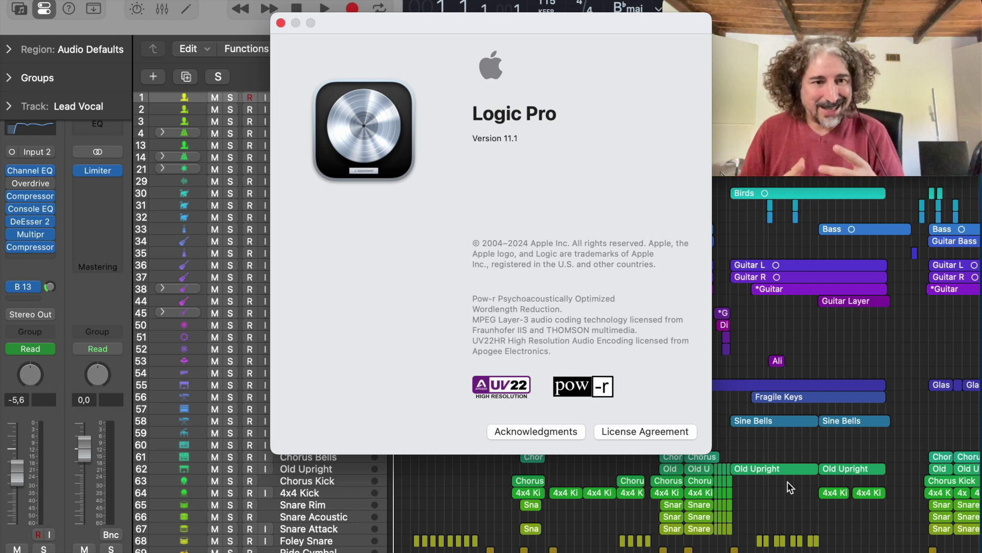
- Close the version information window and show an enlarged mixer with the channel strips' sends visible
scroll(788, 484, "right", 2)
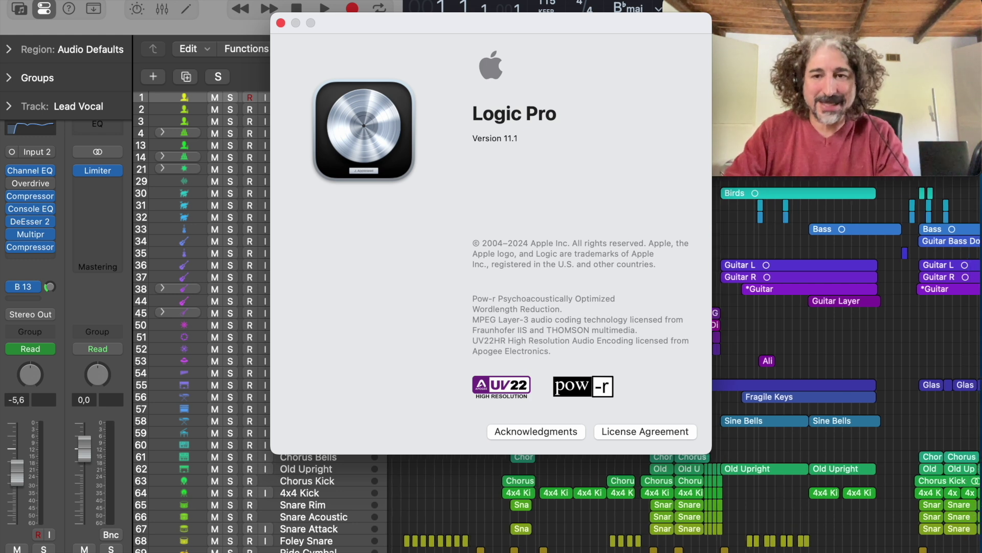
left_click(282, 24)
key("x")
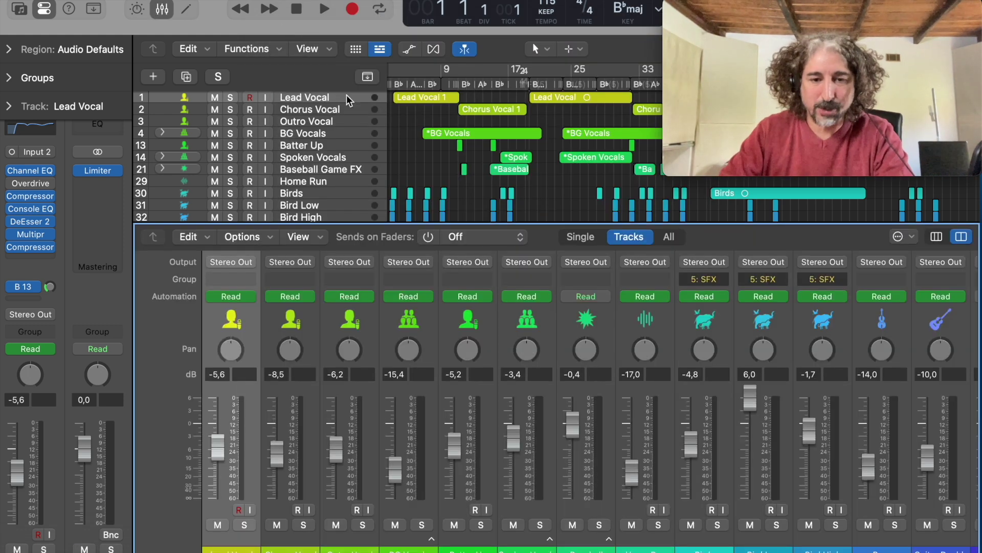
left_click_drag(598, 220, 598, 109)
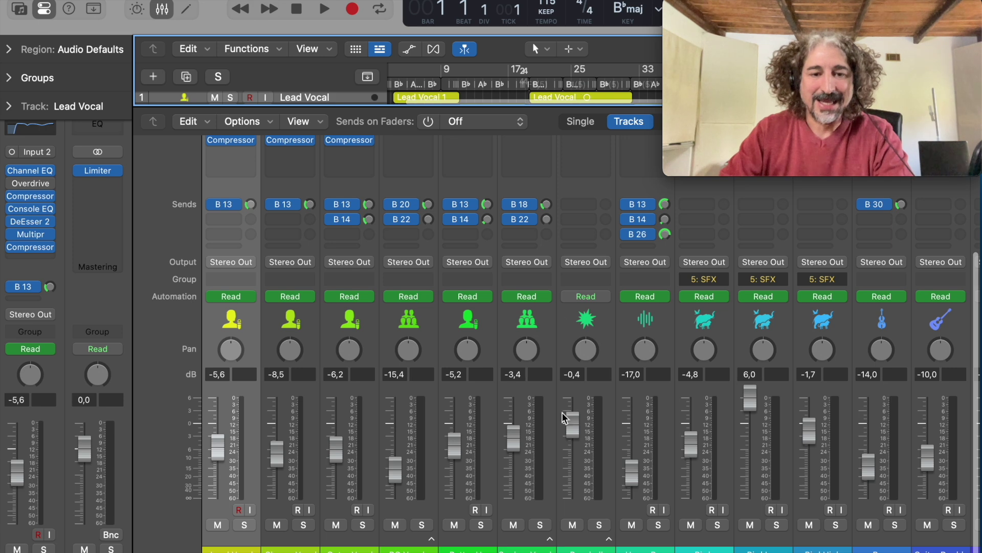
- Browse the mixer's channel strips by selecting different ones, including Batter Up and Bird High
key("Up")
key("Up")
key("Up")
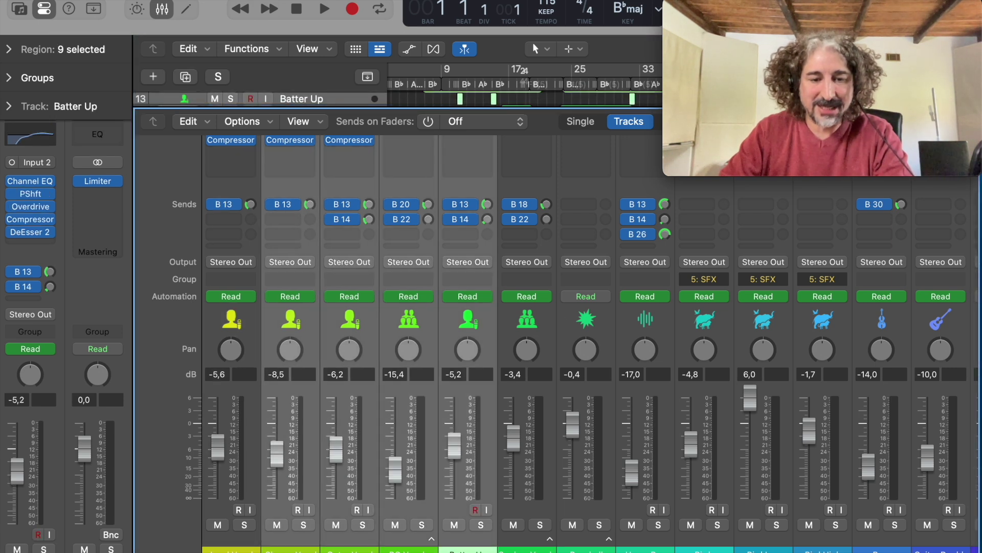
key("Down")
key("Down")
key("Down")
left_click_drag(586, 551, 705, 551)
left_click(823, 551)
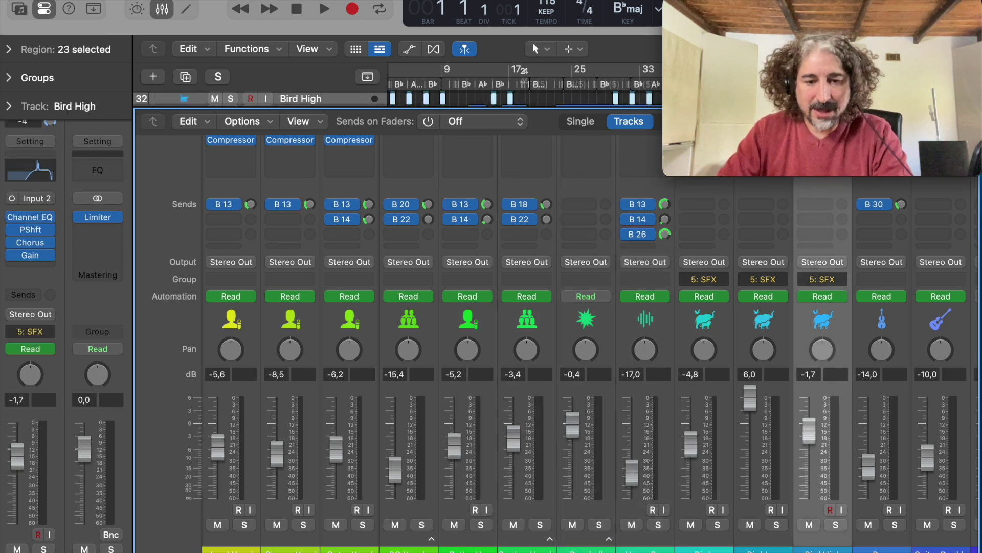
- Reorder the mixer strips: Spoken Vocals after Chorus Vocal, Baseball Game FX after Bass, and Bird High after Spoken Vocals
left_click(527, 551)
left_click_drag(527, 551, 330, 551)
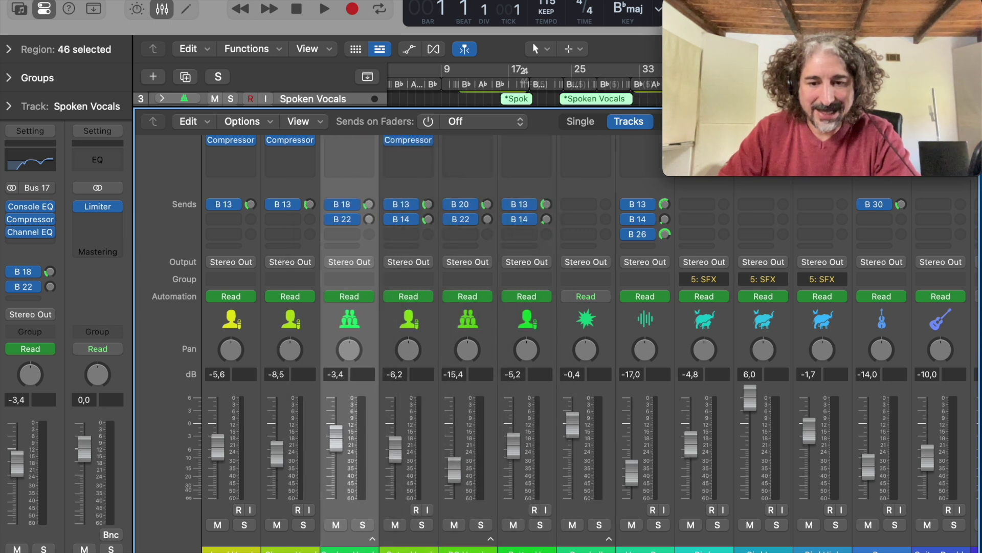
left_click_drag(586, 552, 882, 551)
left_click_drag(763, 551, 408, 551)
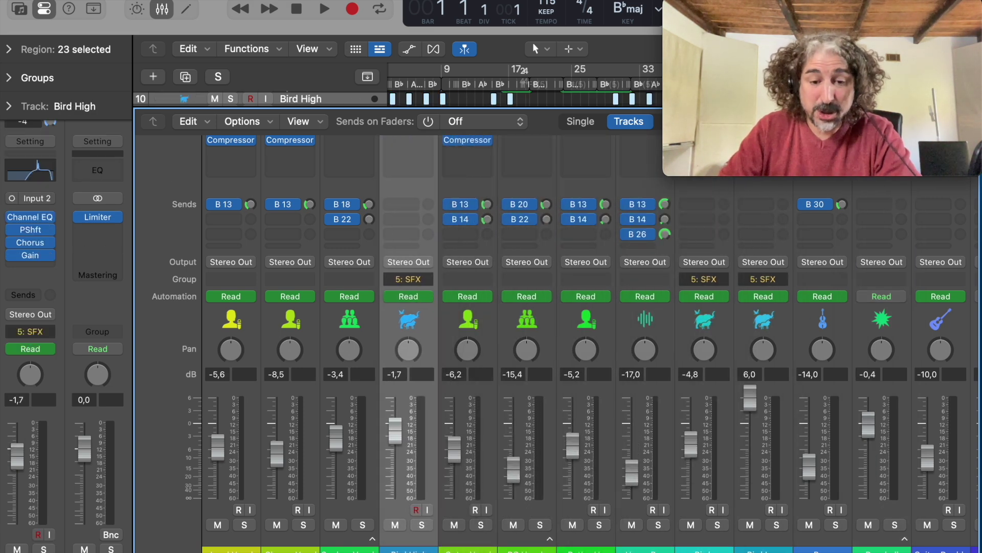
- Return to the full track list and move the Bass Drop track directly below Guitar R
key("x")
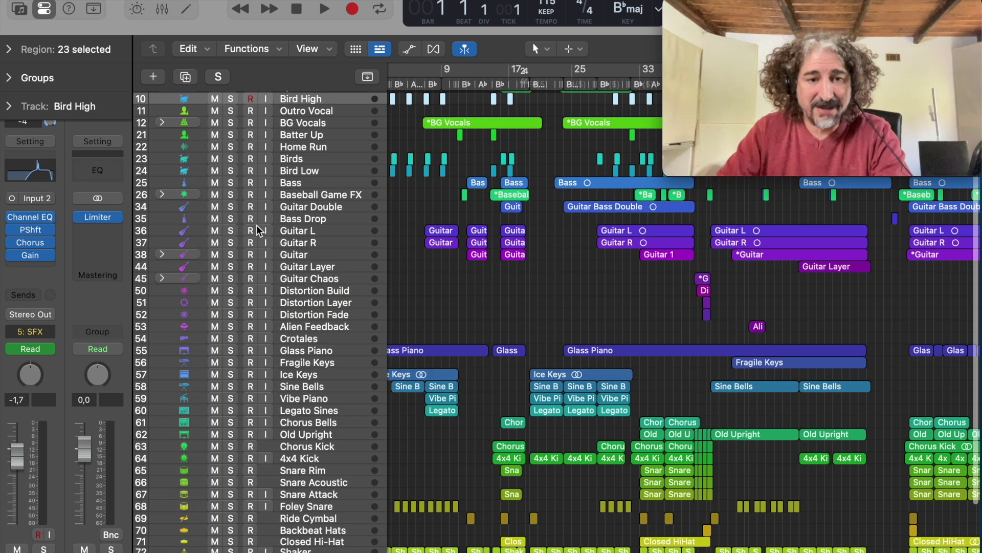
left_click(342, 220)
left_click_drag(341, 224, 341, 247)
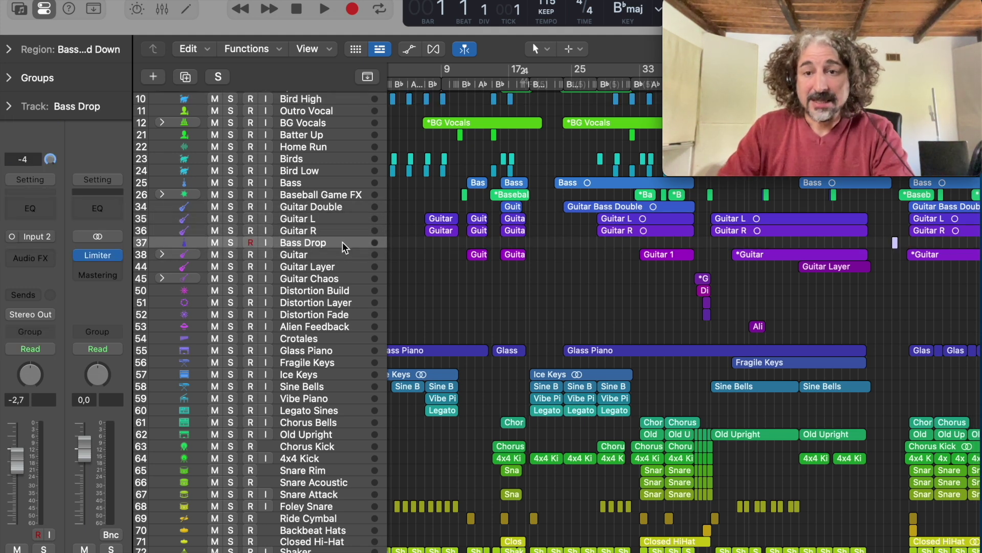
- Move the Batter Up channel strip in front of Lead Vocal in the mixer, and hide the mixer
key("x")
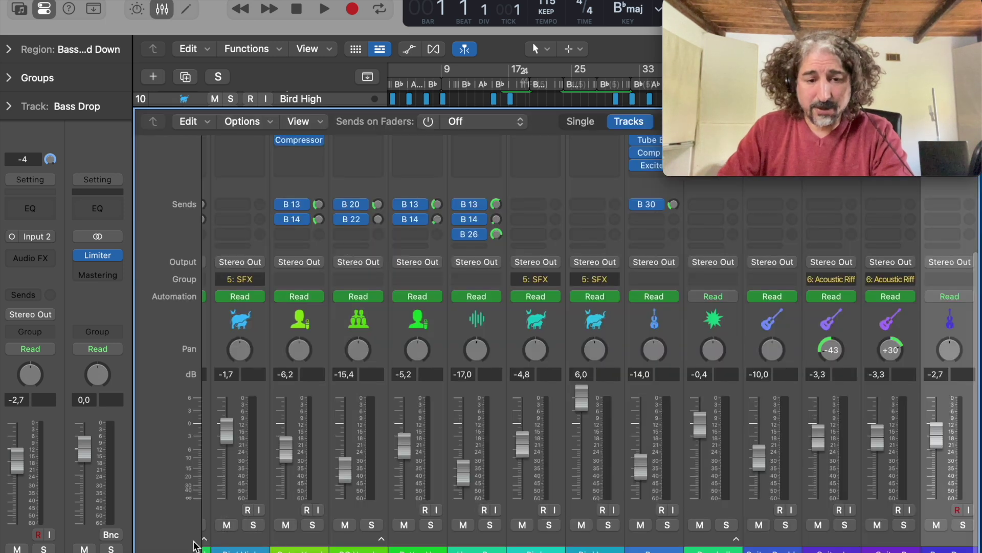
left_click_drag(584, 549, 231, 548)
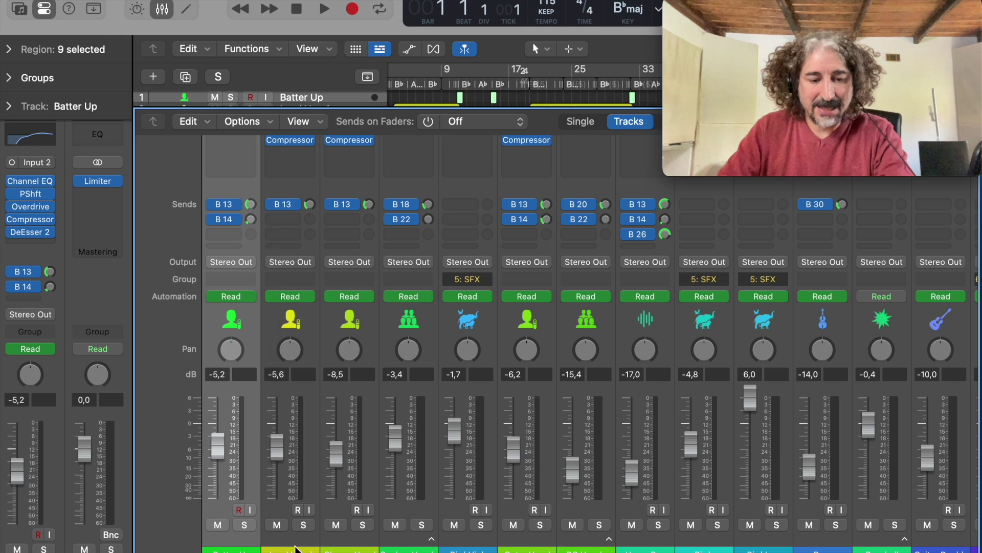
key("x")
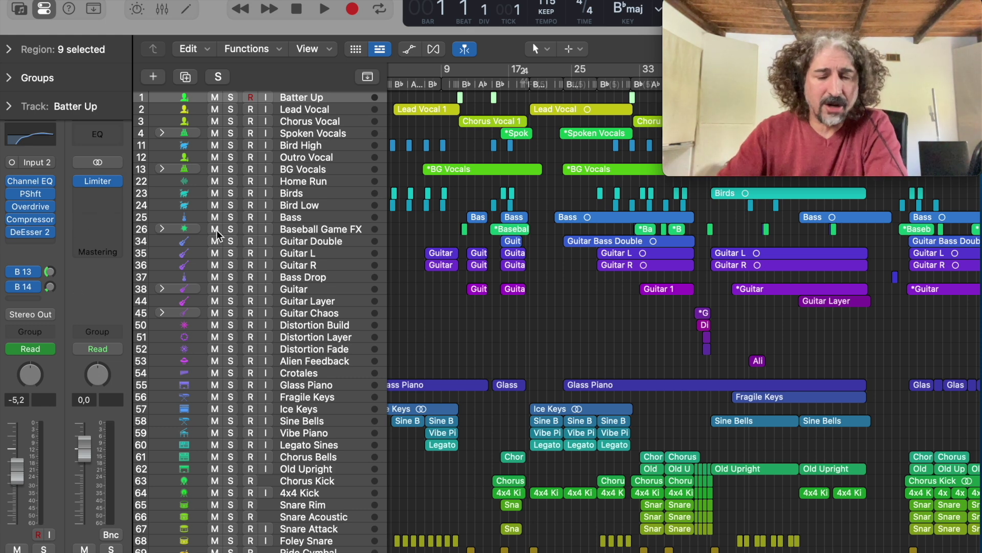
- Create one audio track with Input 1 and Stereo Output below Batter Up, and show its effect slots in the mixer
left_click(153, 77)
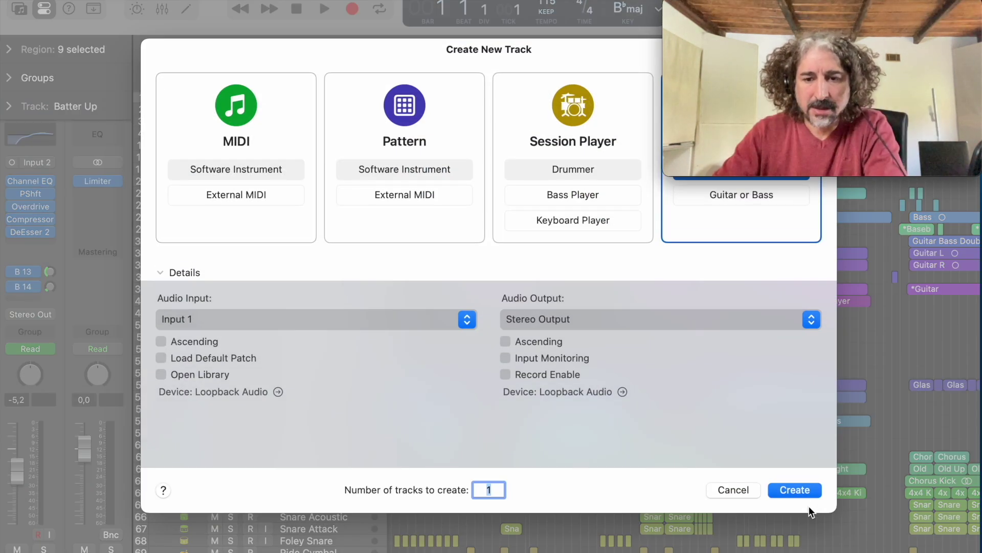
left_click(797, 488)
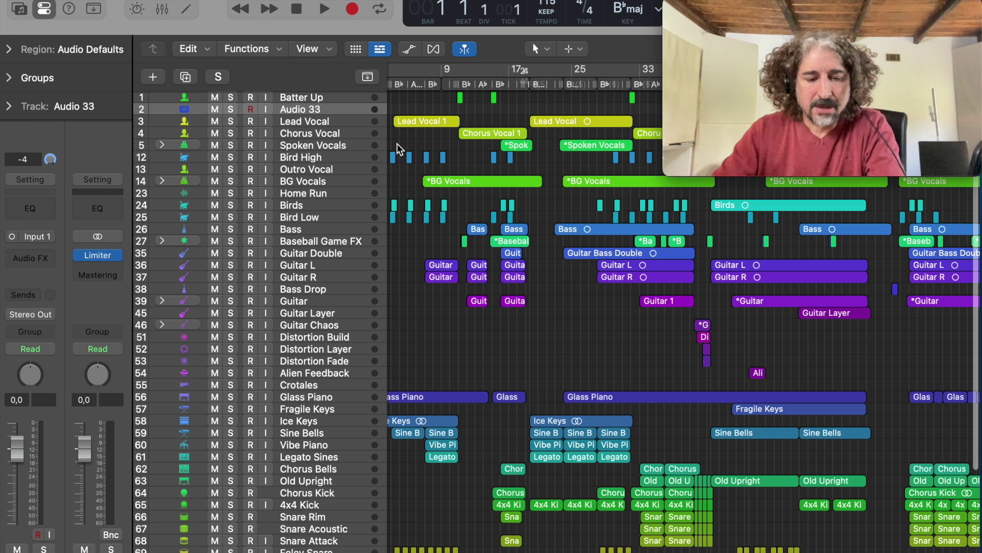
key("x")
scroll(459, 197, "up", 5)
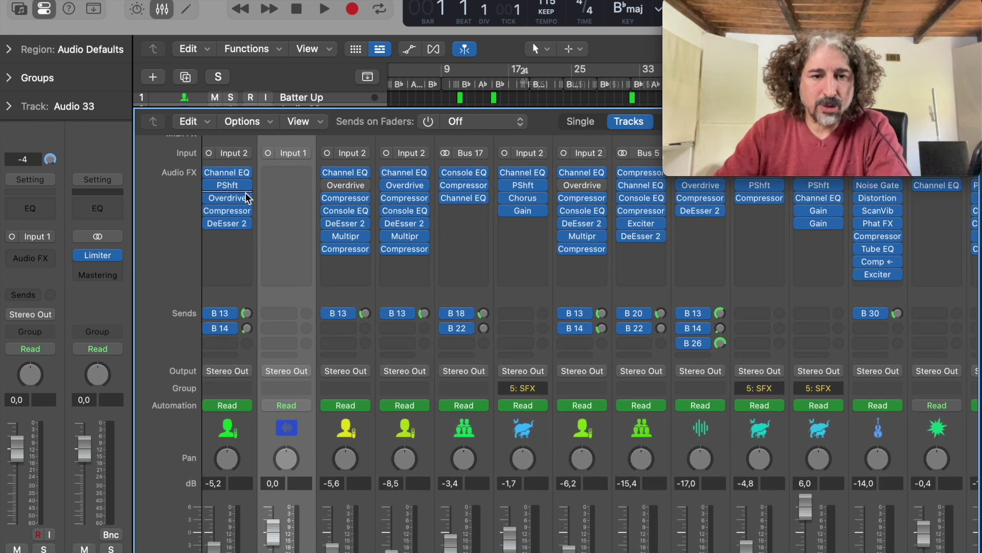
- Search the new track's audio effects for "fab", insert FabFilter Pro-L 2, and close the plug-in window
left_click(287, 179)
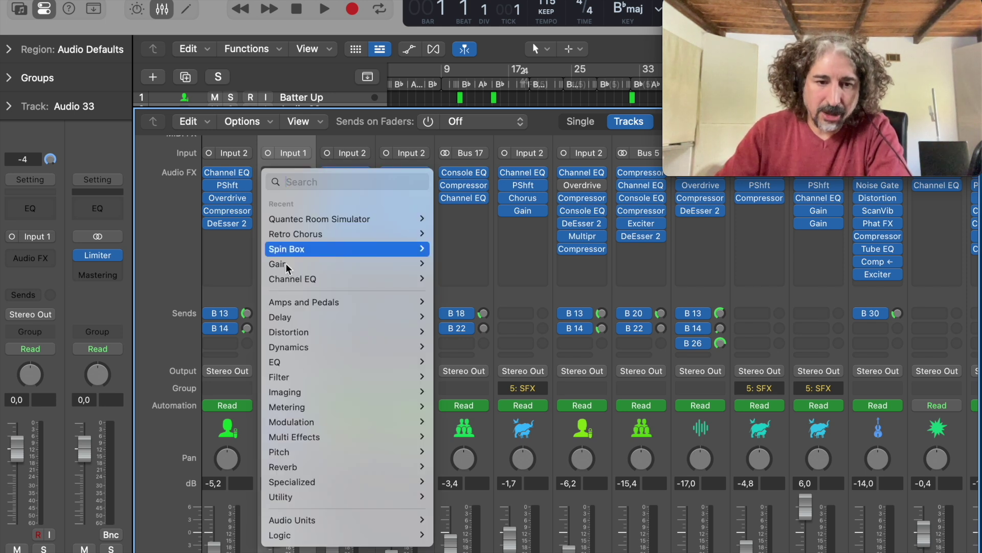
mouse_move(318, 350)
mouse_move(512, 365)
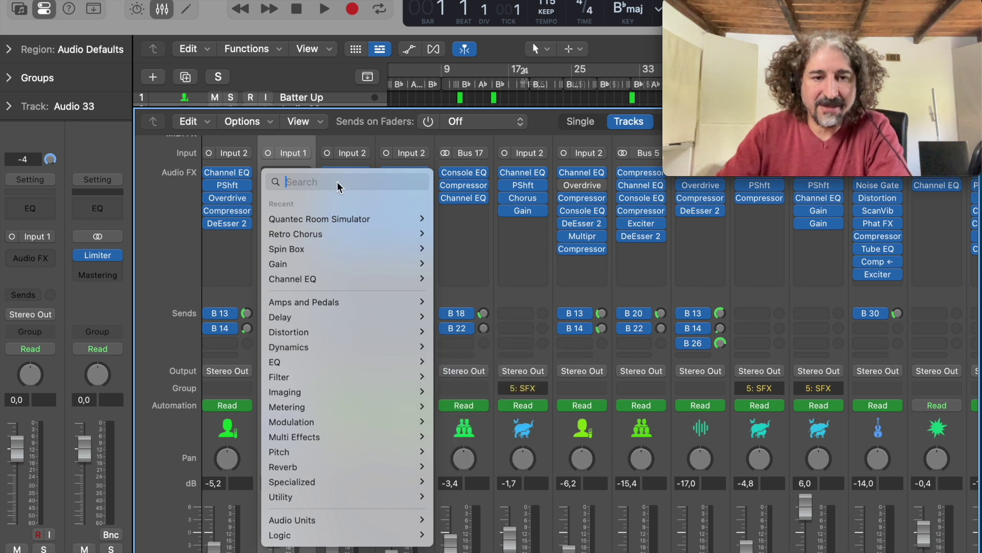
mouse_move(363, 518)
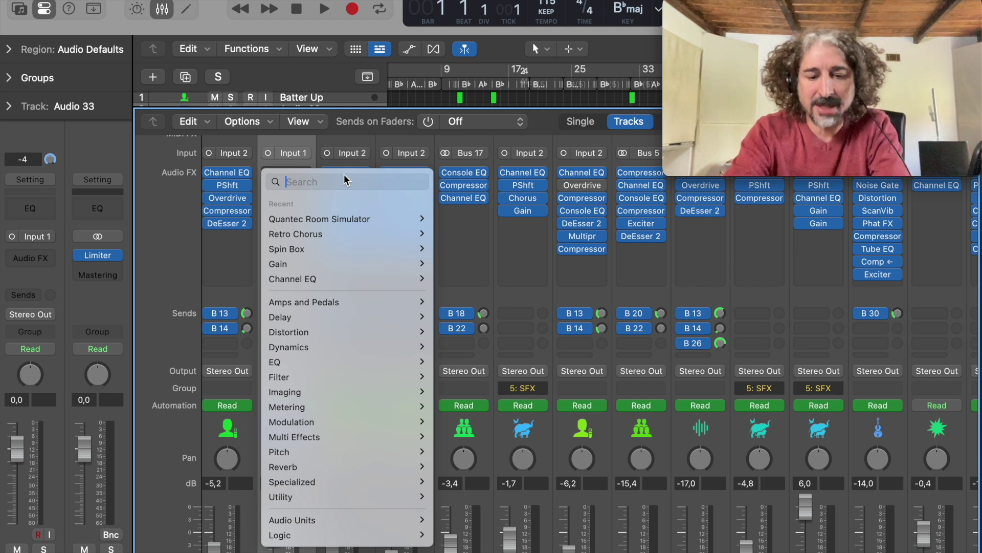
type("fab")
left_click(318, 204)
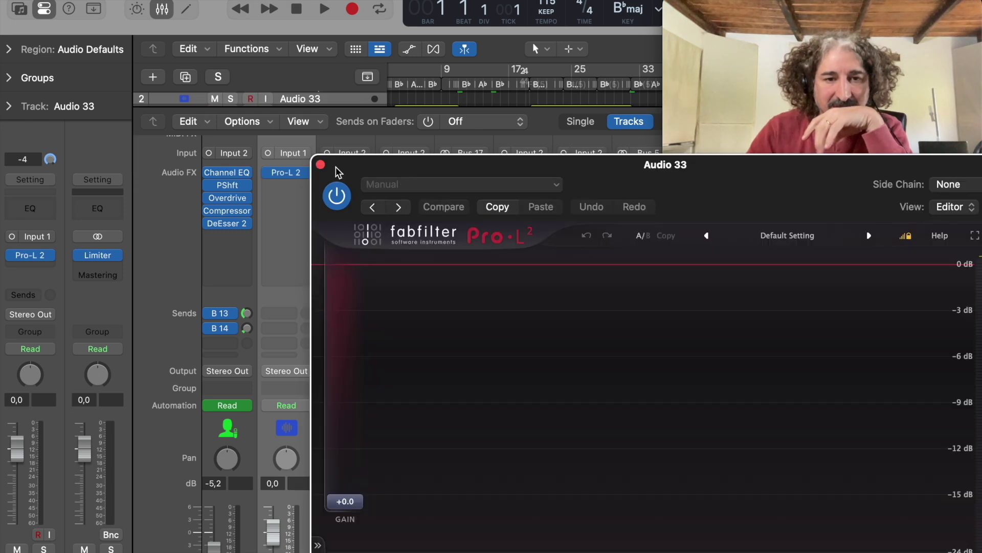
left_click(322, 164)
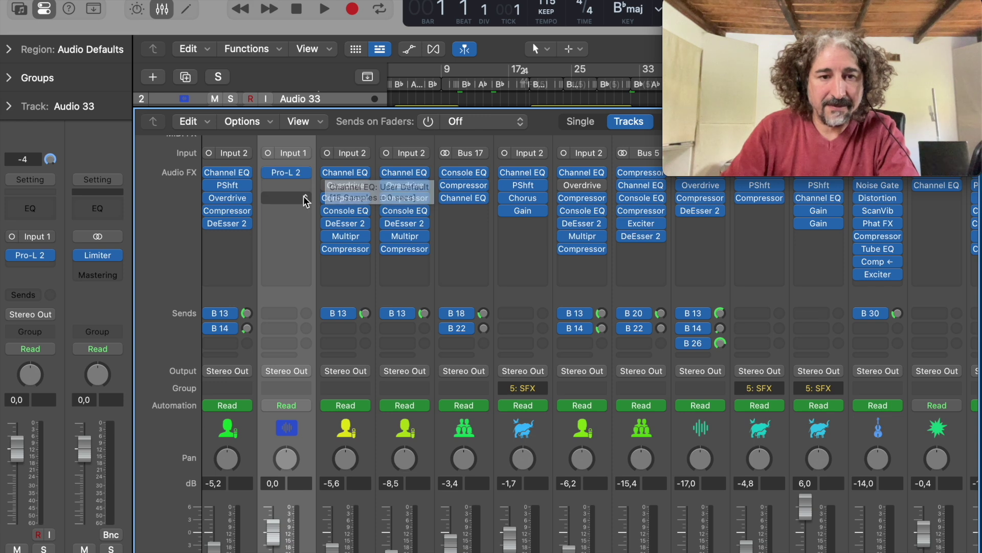
- Search the next effect slot for "gain", insert the Gain plug-in below Pro-L 2, and close its window
left_click(304, 198)
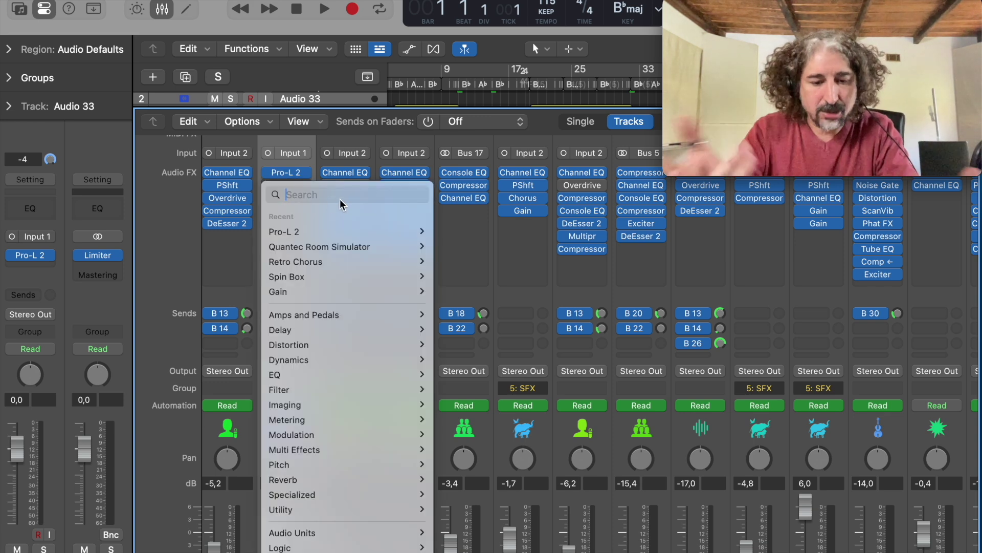
type("gain")
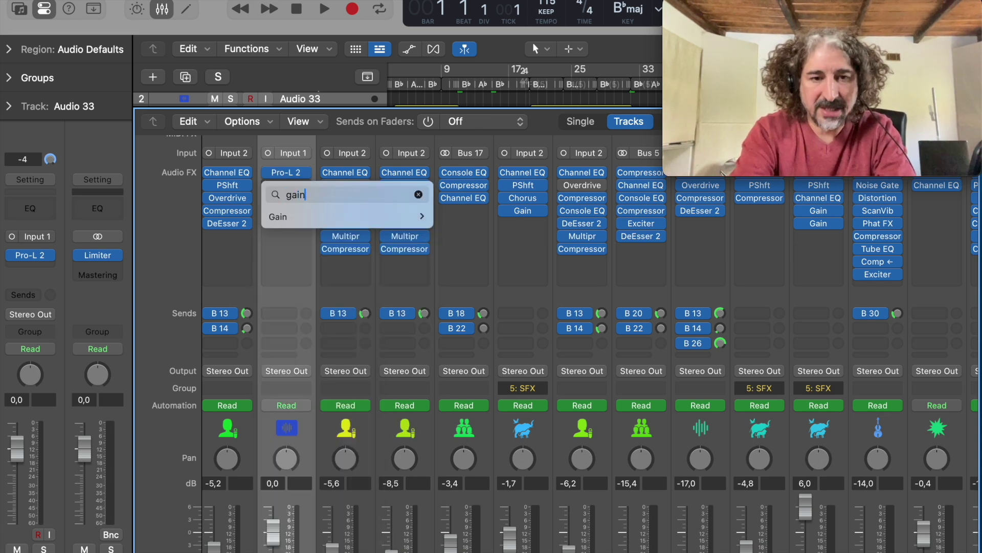
left_click(312, 216)
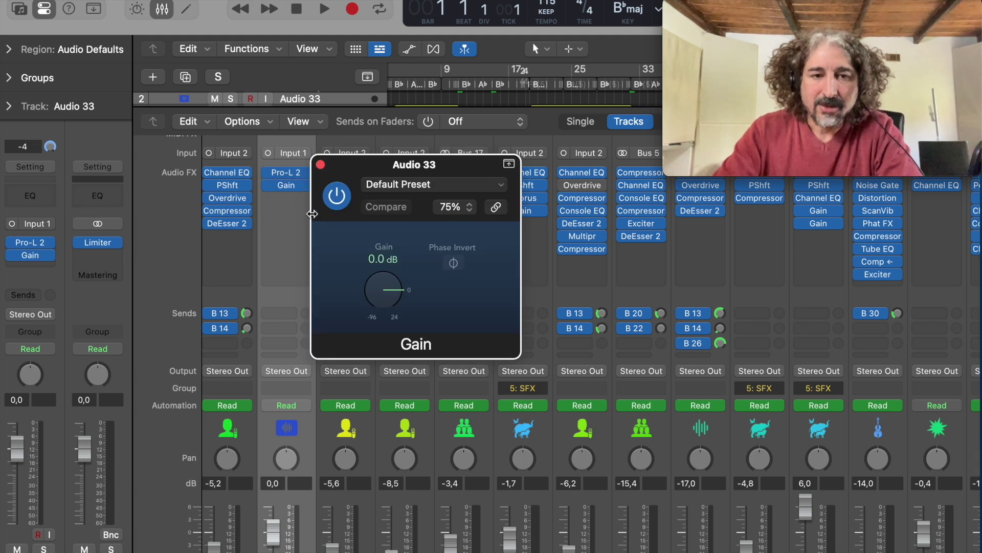
left_click(321, 164)
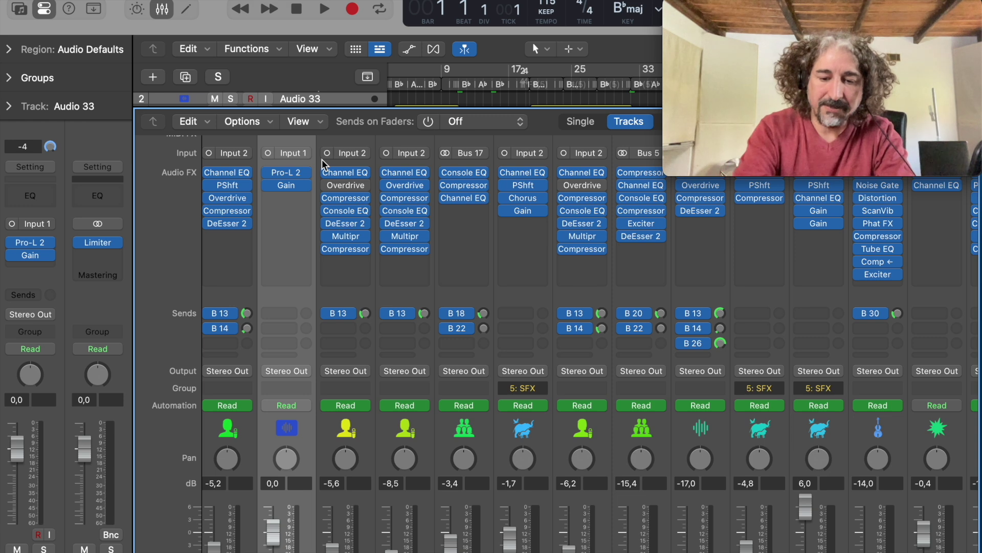
- Look up the key command for Search and Add Plug-in, and briefly open the plug-in search it calls
key("alt+k")
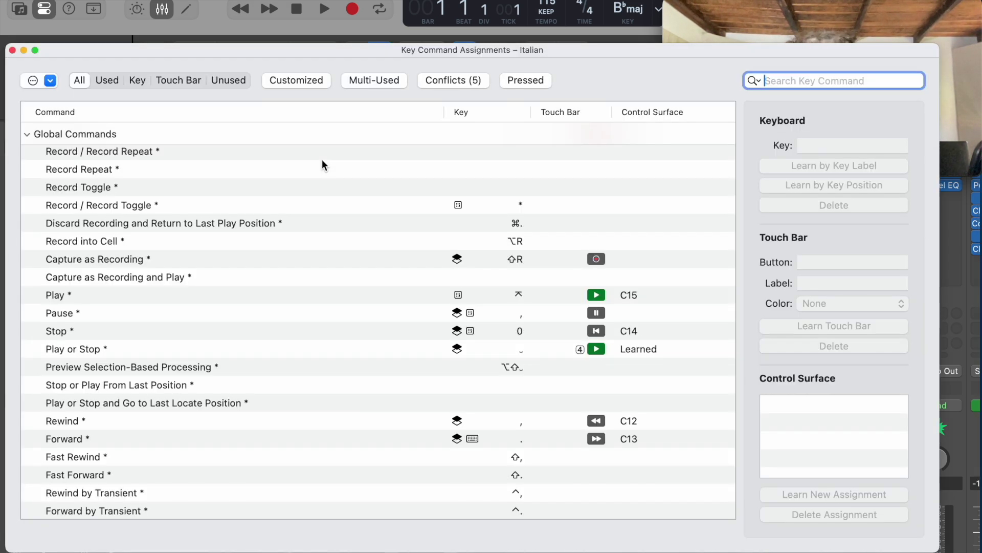
type("search")
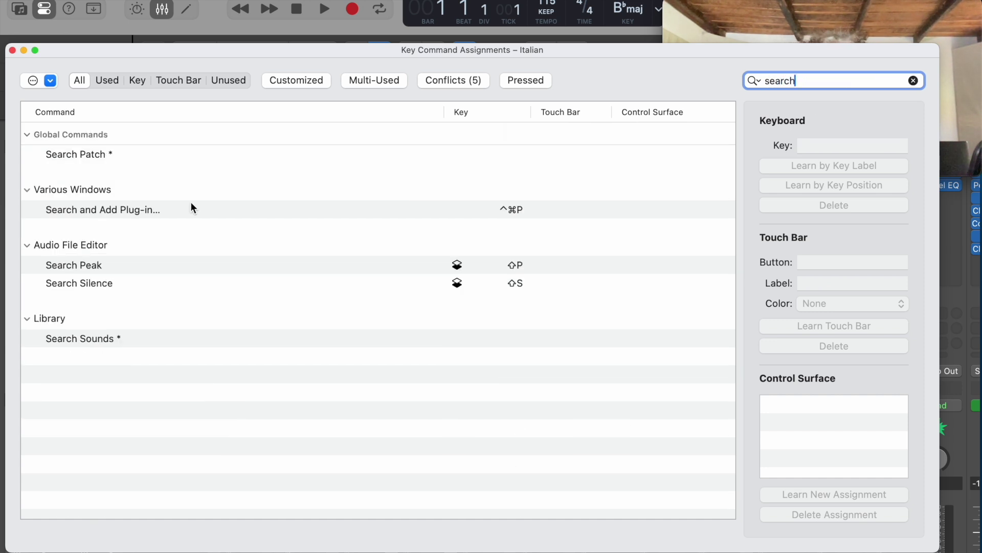
left_click(183, 212)
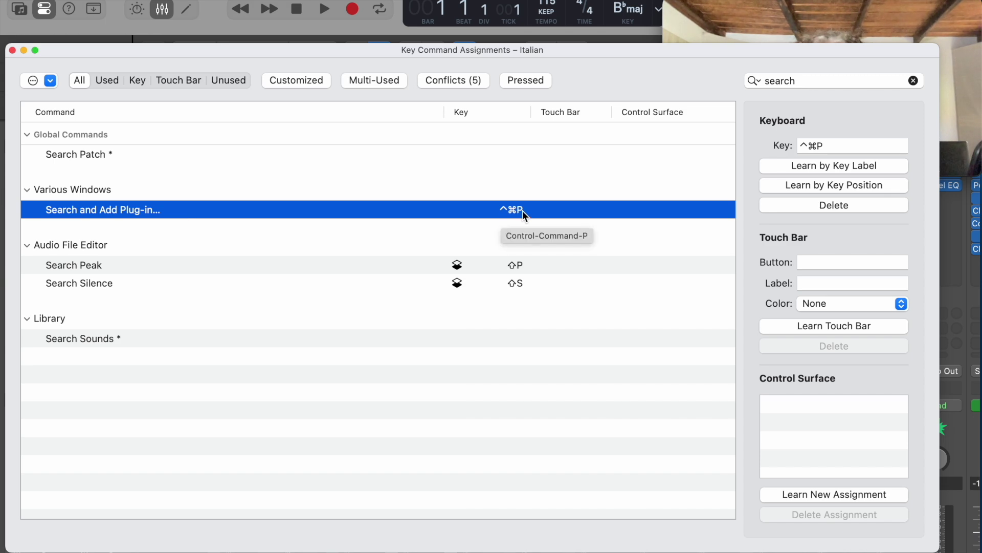
left_click(12, 49)
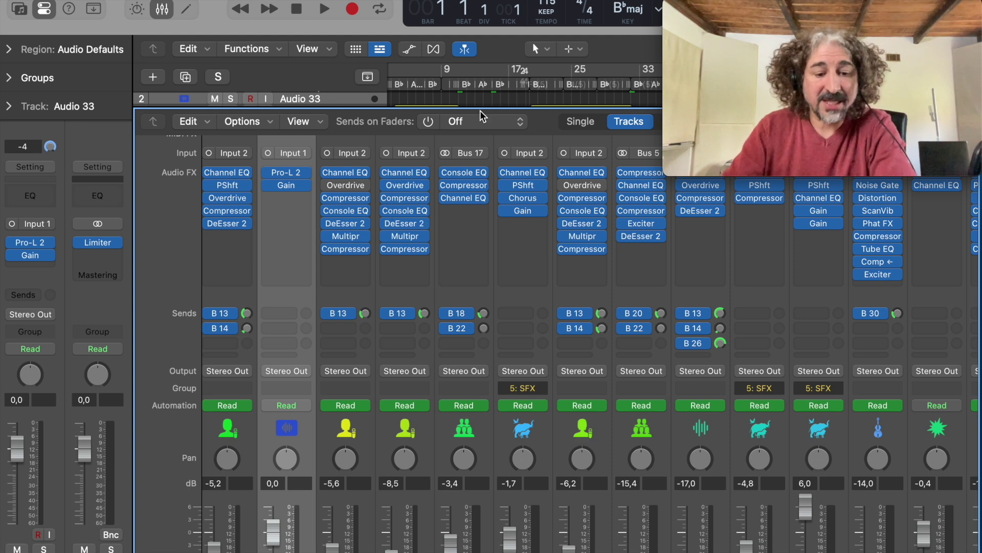
key("ctrl+super+p")
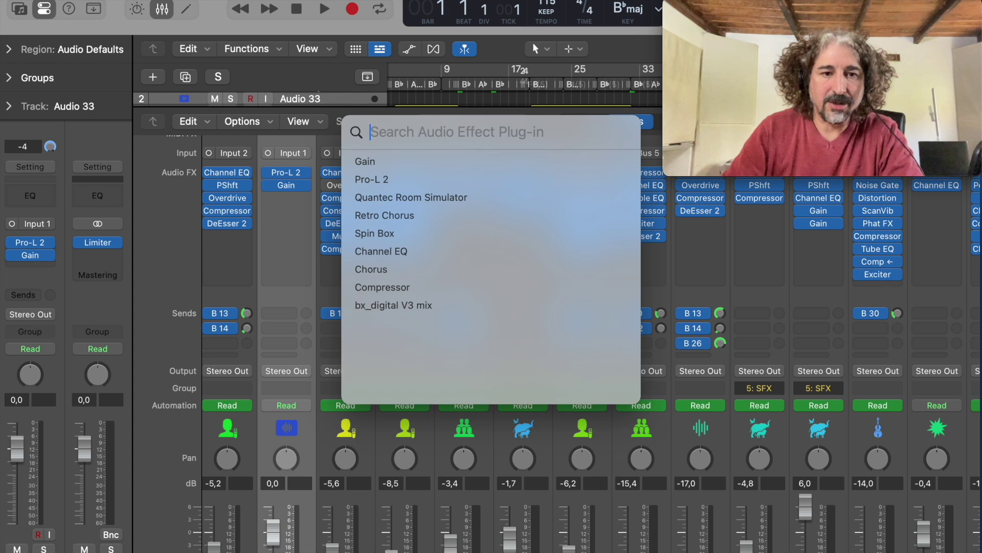
key("Escape")
- Create another audio track with Input 1 and Stereo Output, and add the Compressor to it through the plug-in search
left_click(152, 77)
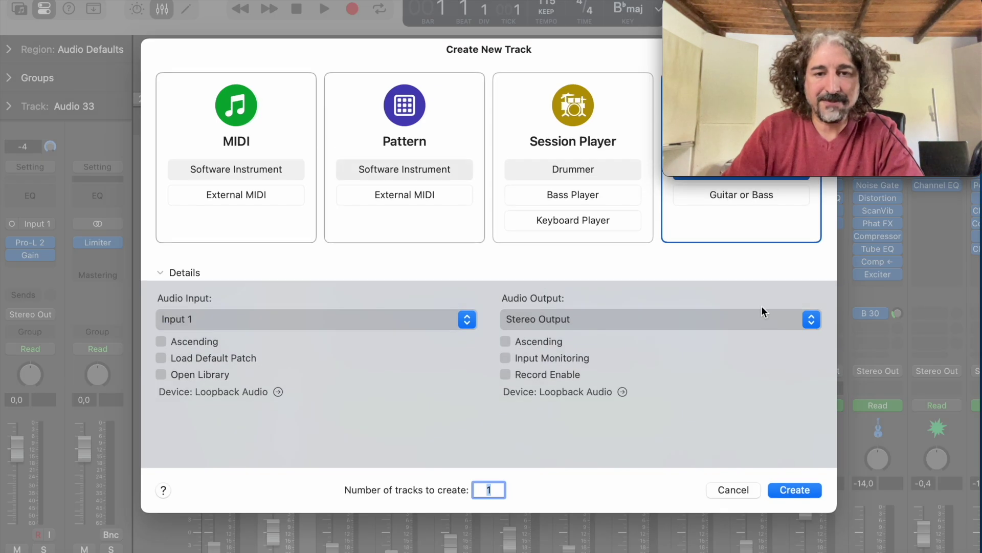
left_click(793, 489)
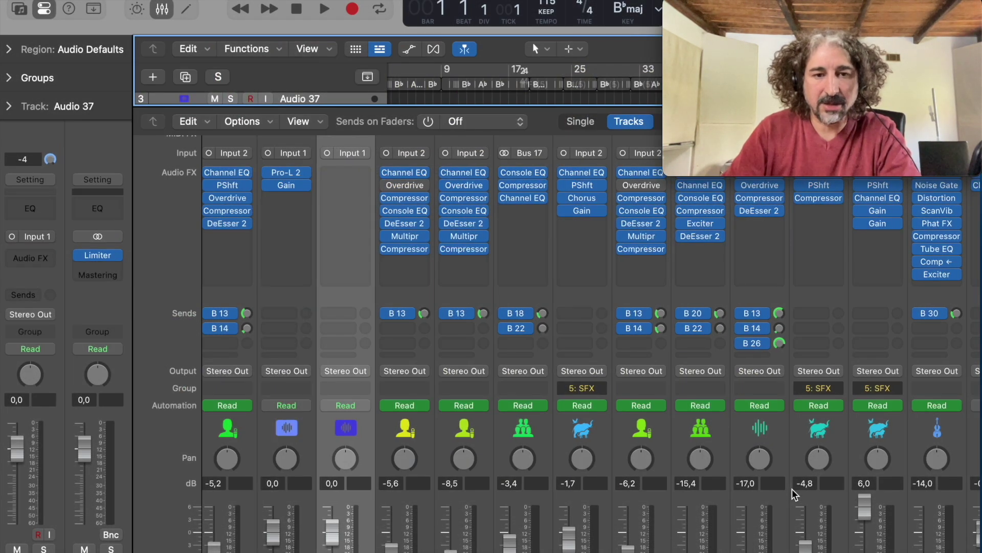
key("super+alt+p")
type("comp")
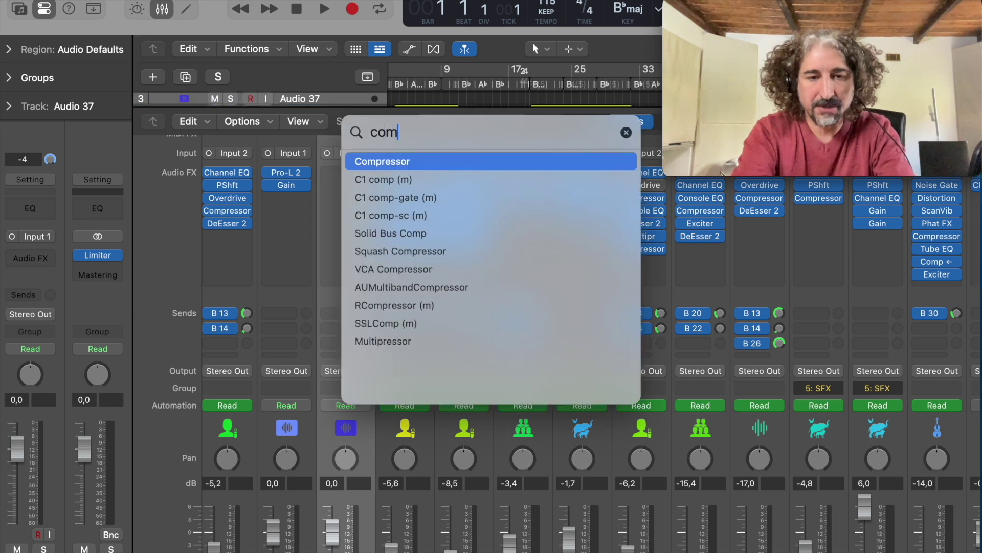
left_click(467, 163)
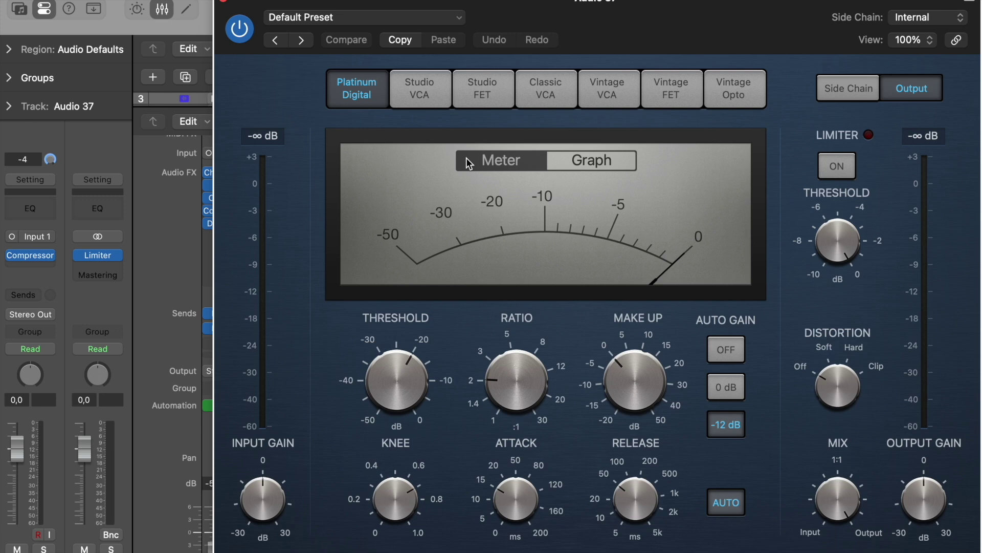
key("super+w")
- Add the Channel EQ after the Compressor on the newest audio track using the plug-in search
key("super+alt+p")
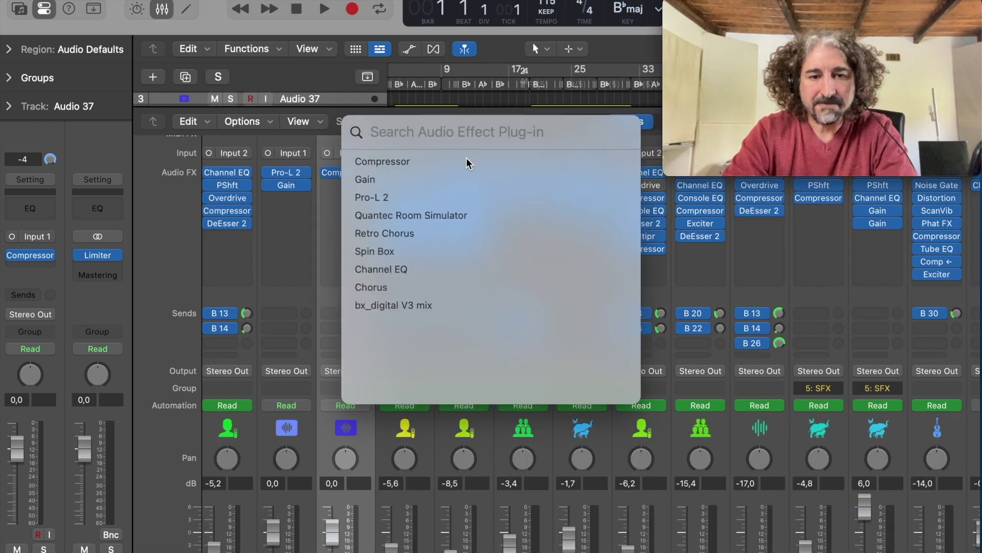
left_click(405, 271)
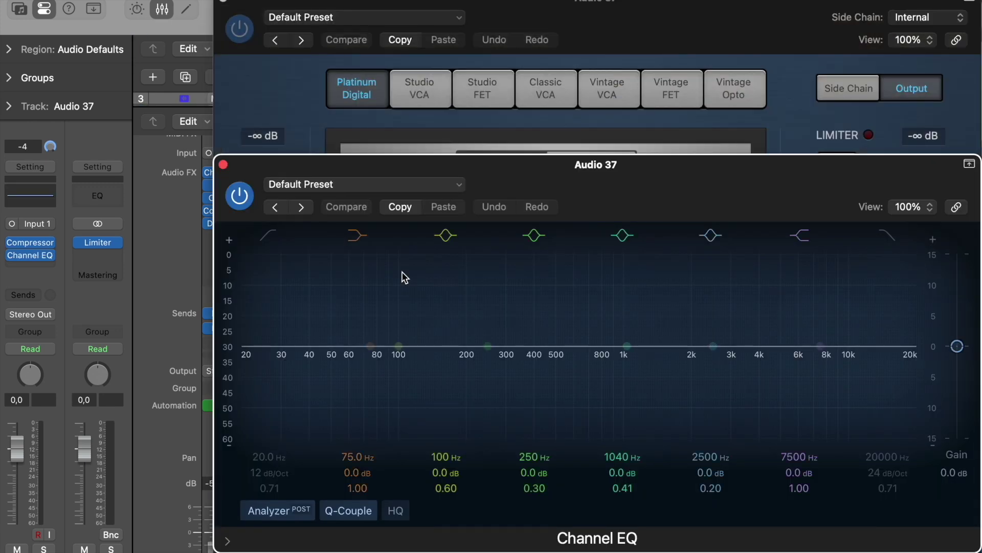
- Hide the plug-in windows, add Quantec Room Simulator after Channel EQ through the plug-in search, and close the Compressor window
key("v")
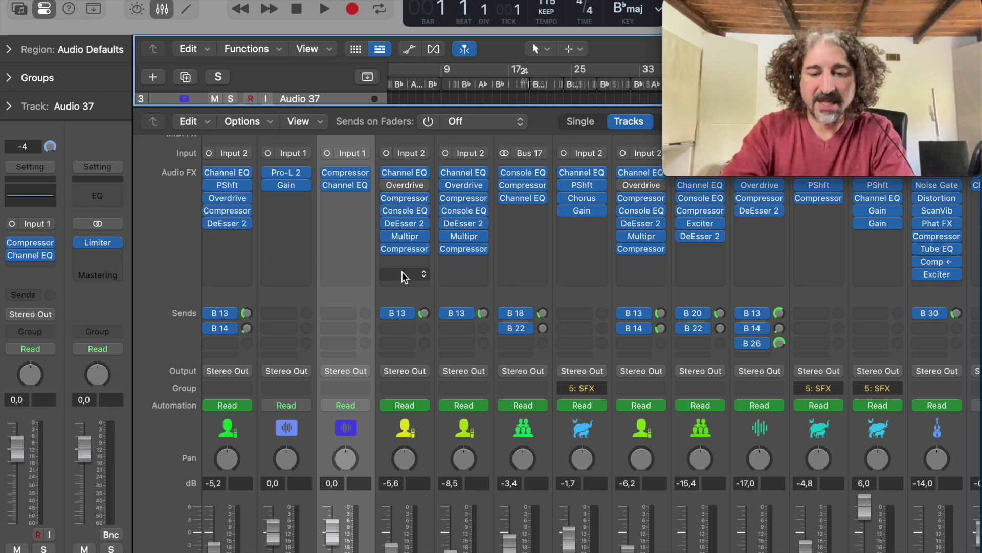
left_click(404, 275)
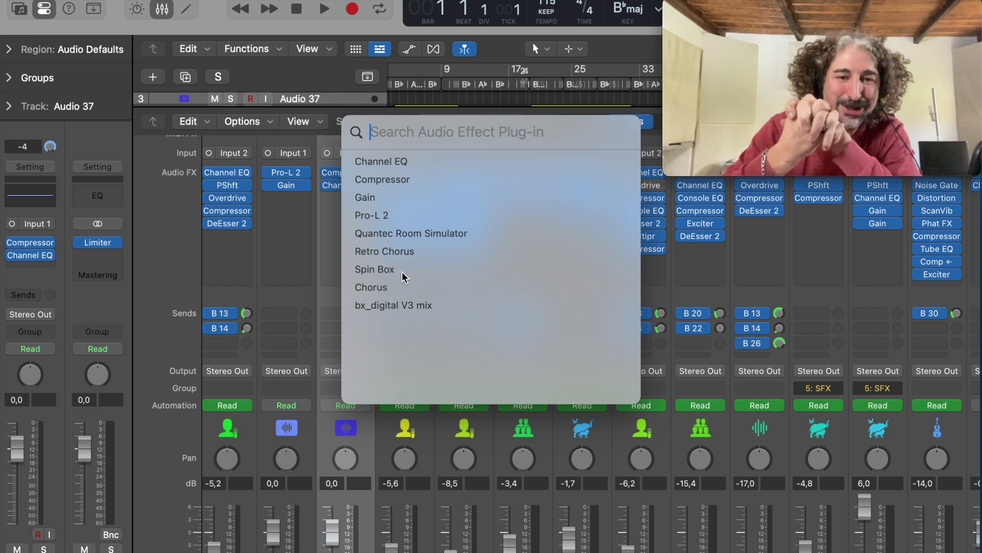
left_click(431, 234)
left_click(229, 4)
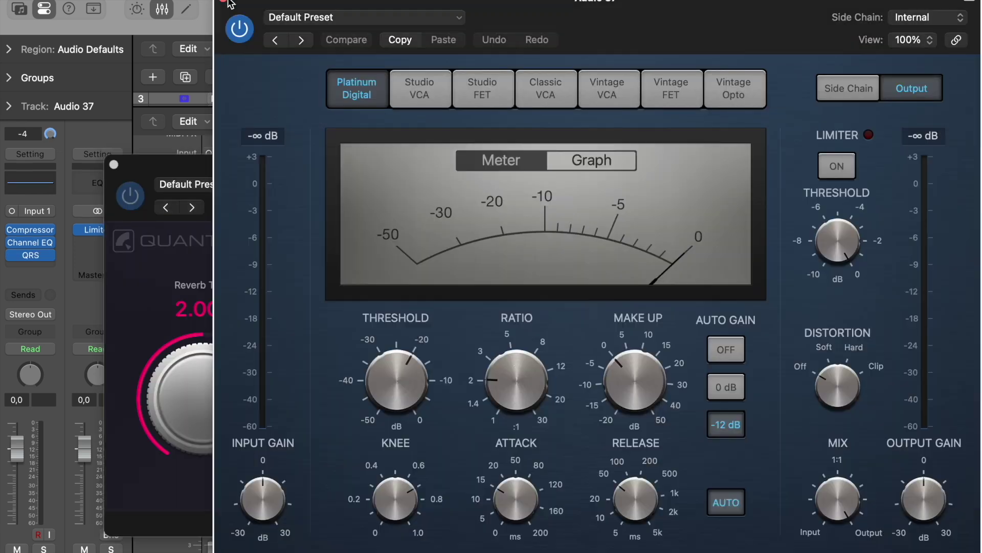
left_click(224, 2)
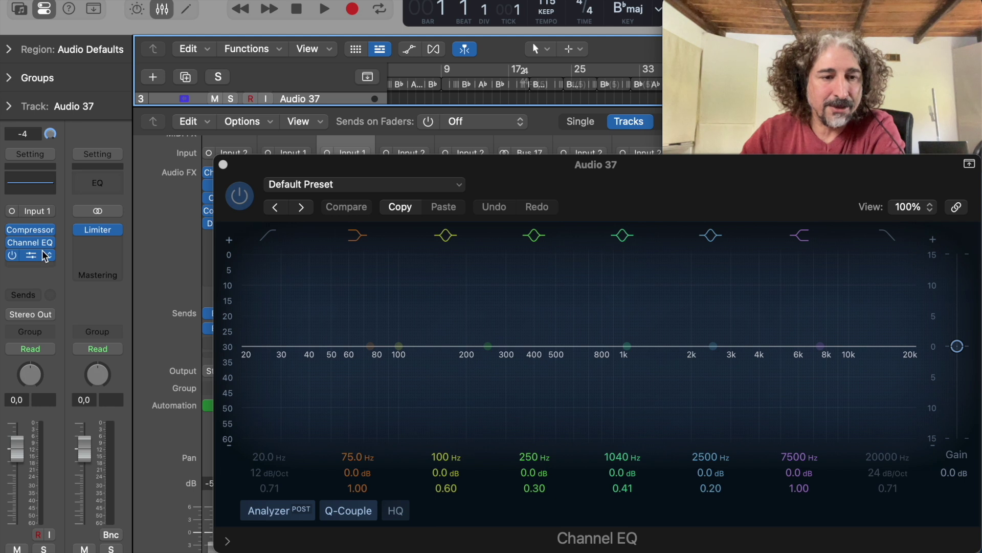
- Check where Quantec Room Simulator sits in the Reverb plug-in category, and close the Channel EQ window
left_click(45, 255)
mouse_move(102, 498)
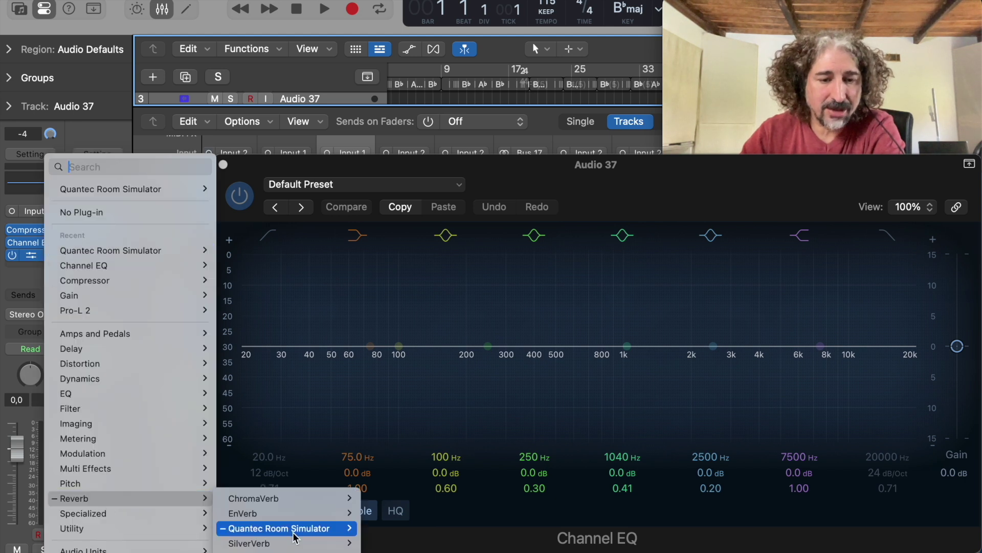
mouse_move(294, 536)
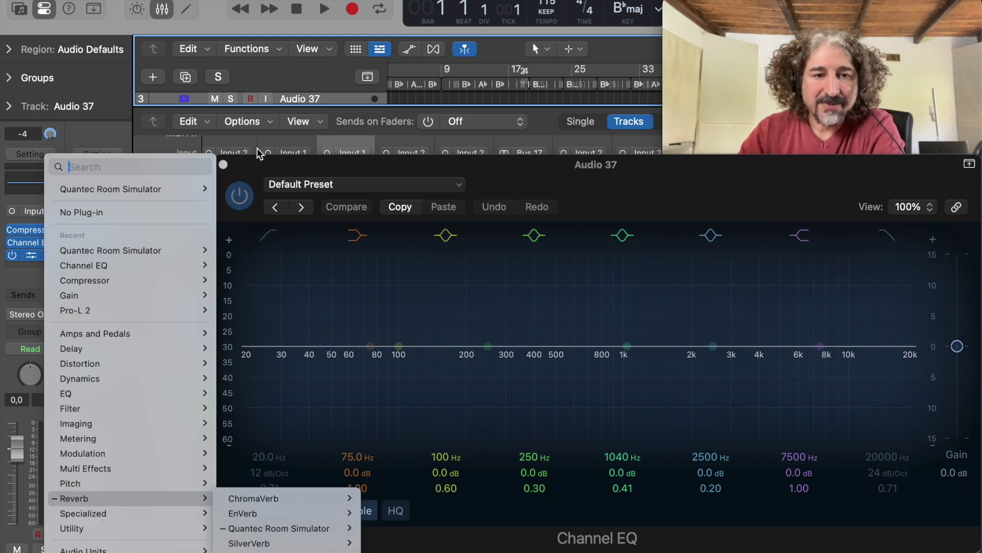
left_click(229, 165)
left_click(224, 165)
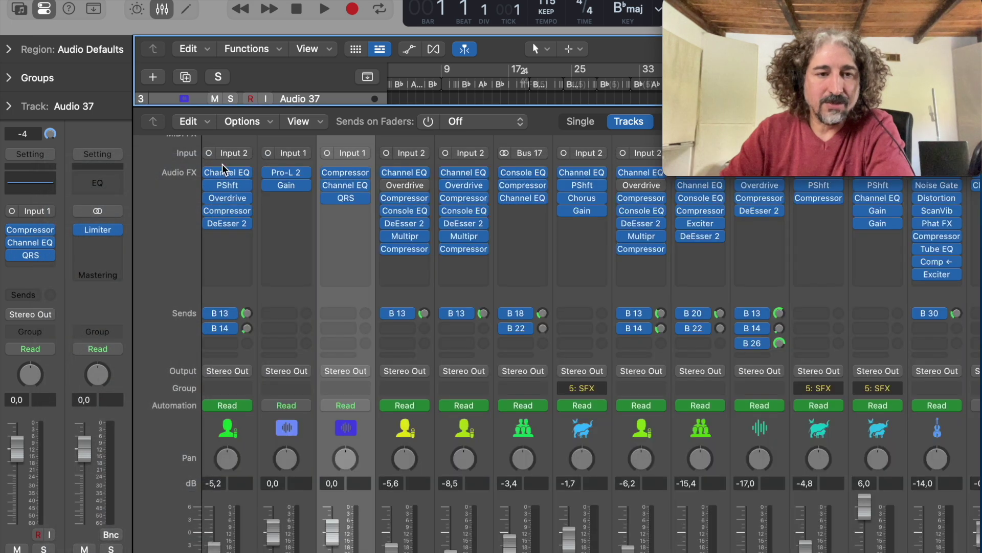
- Create one more audio track with Input 1 and Stereo Output, and solo its channel strip
left_click(154, 76)
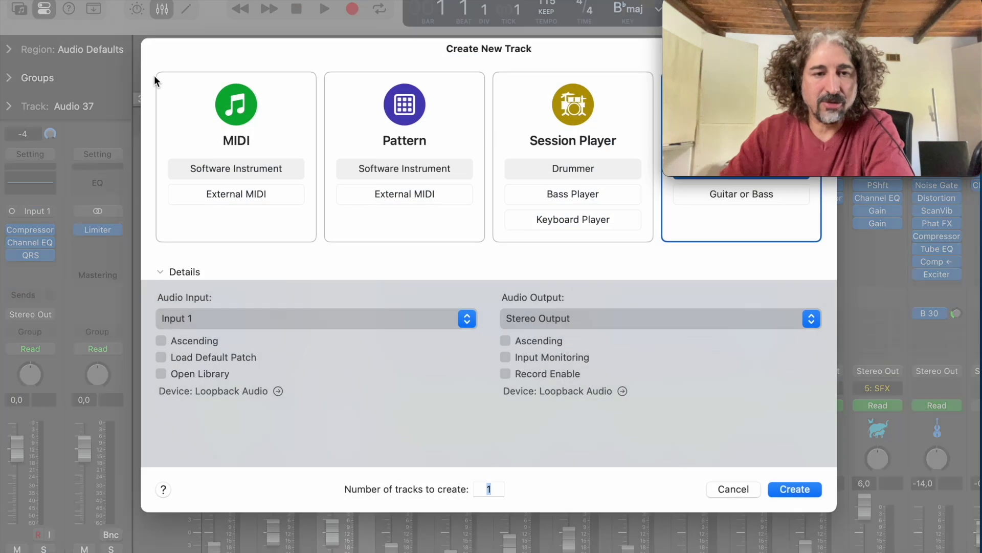
left_click(794, 490)
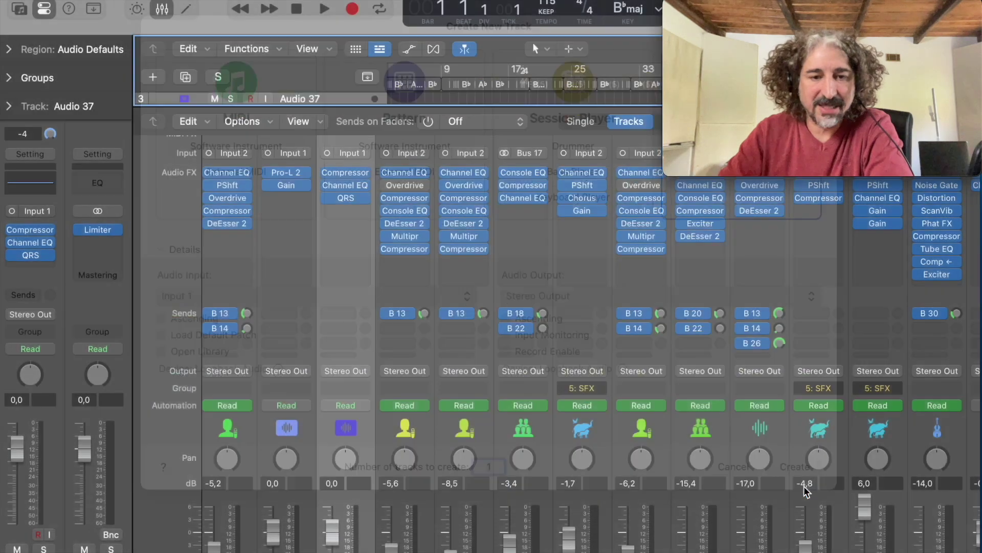
scroll(429, 406, "down", 5)
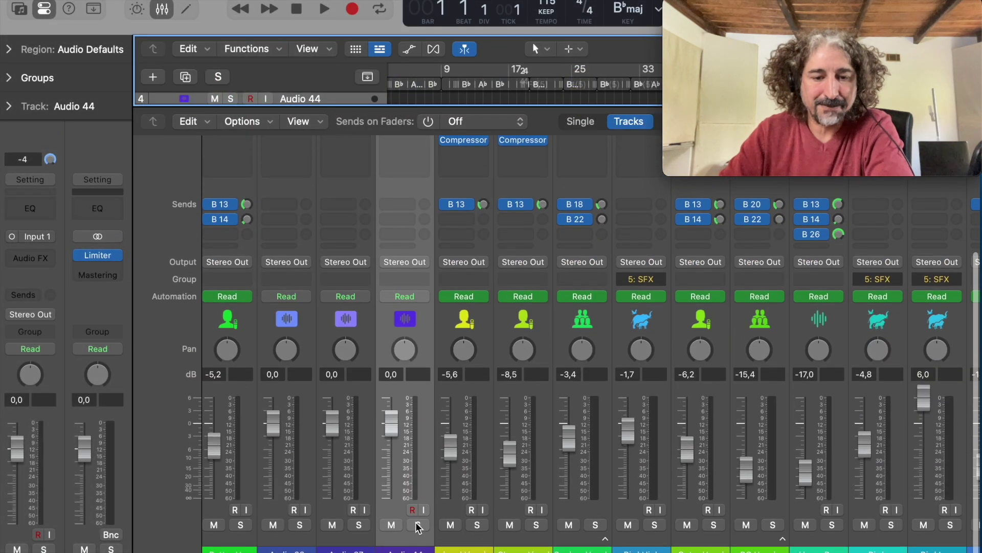
left_click(418, 526)
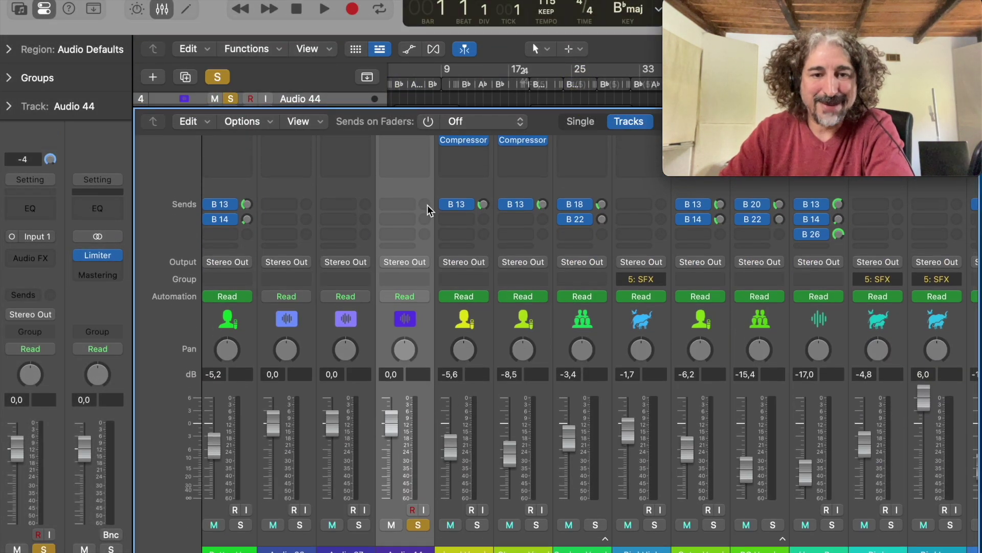
- Insert Quantec Room Simulator from the recent plug-ins into the first effect slot of the soloed track
scroll(428, 205, "up", 5)
left_click(419, 218)
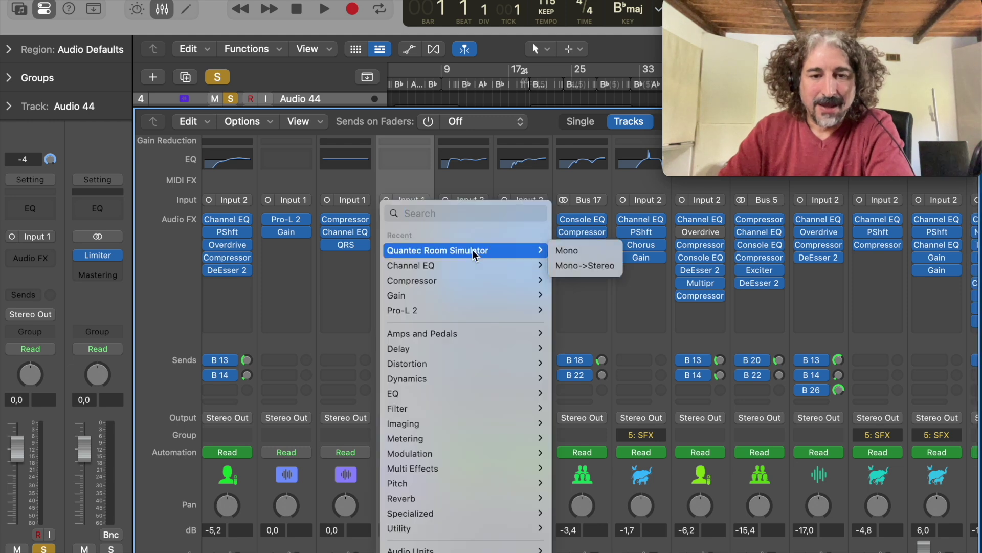
left_click(473, 250)
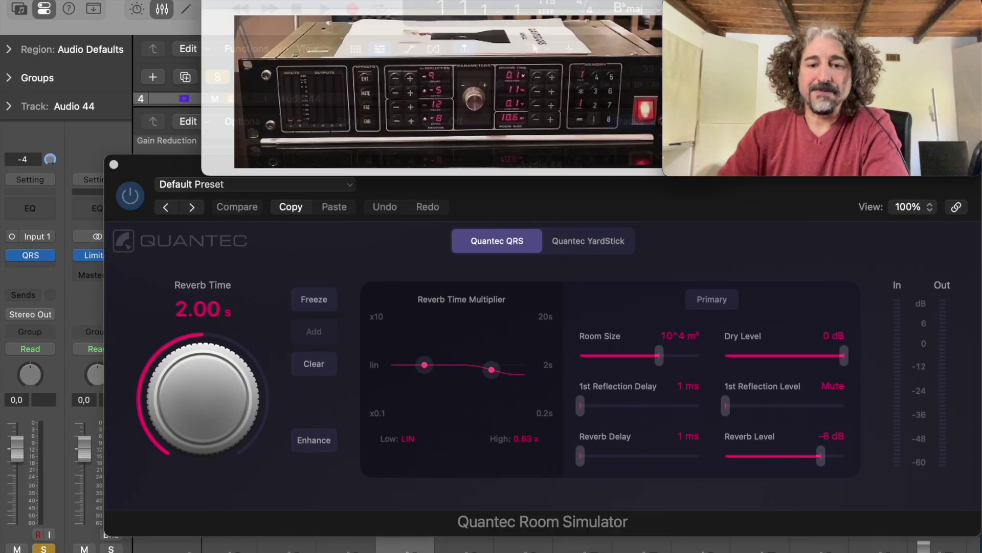
- Switch Quantec Room Simulator to Quantec YardStick while viewing the hardware photos, and close the photos and the plug-in window
left_click_drag(303, 81, 242, 19)
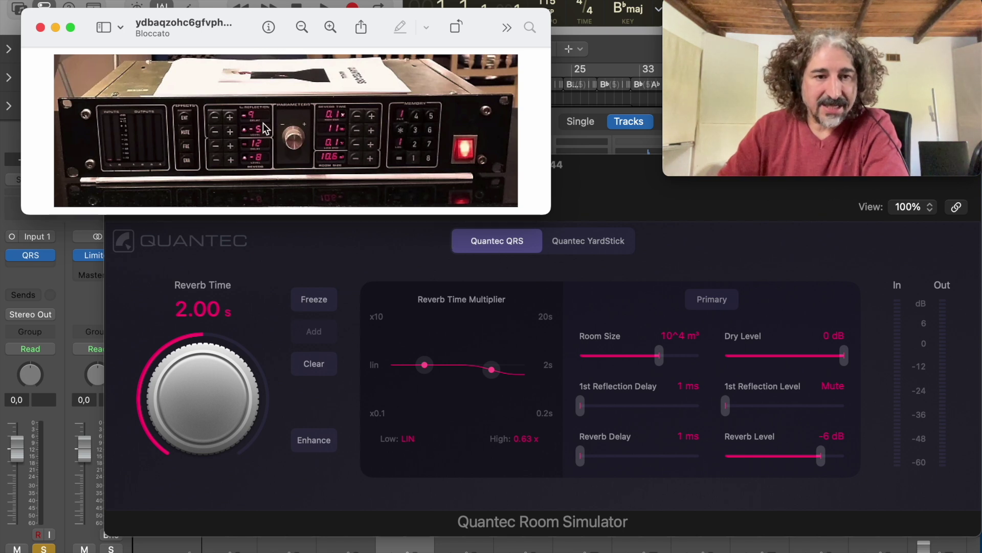
left_click(621, 256)
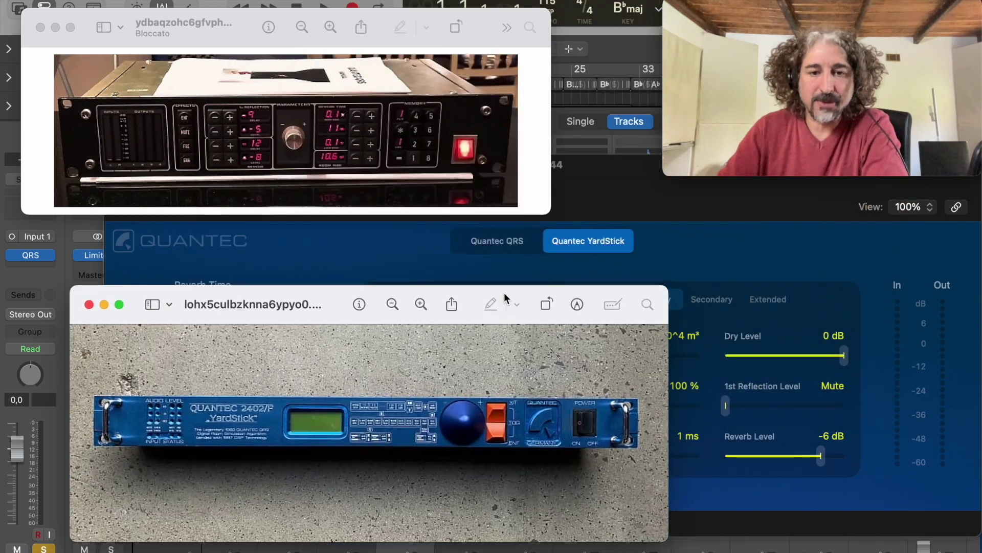
left_click_drag(504, 296, 493, 278)
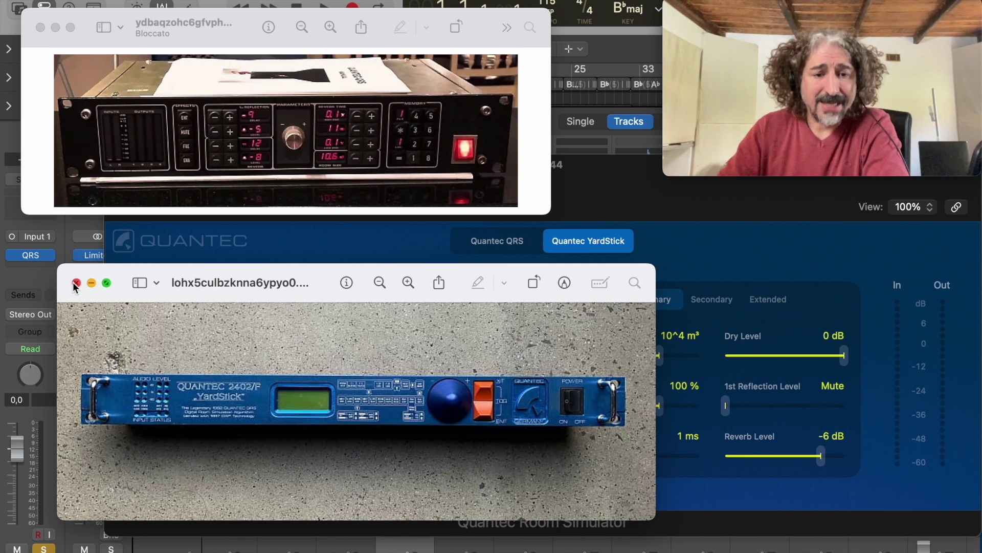
left_click(76, 283)
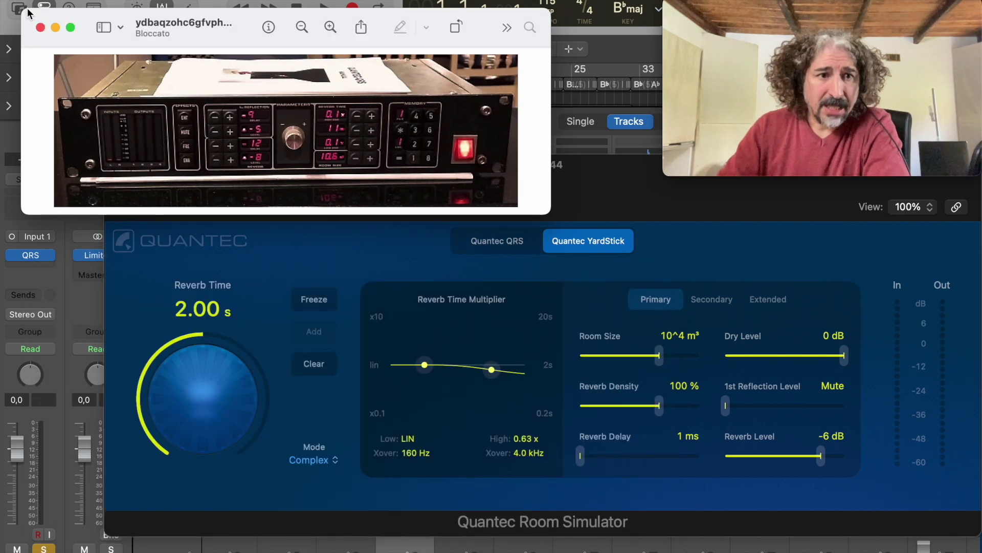
left_click(39, 28)
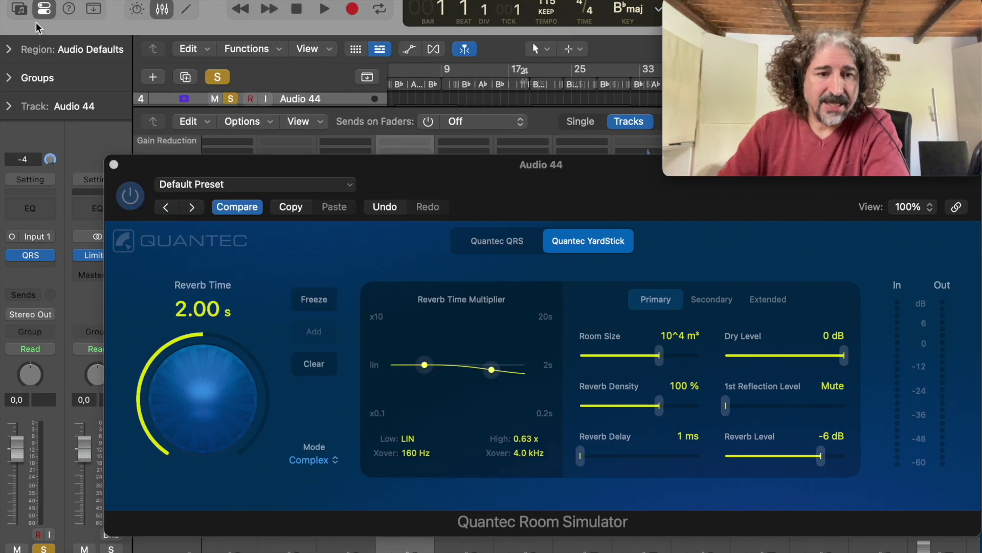
left_click(115, 164)
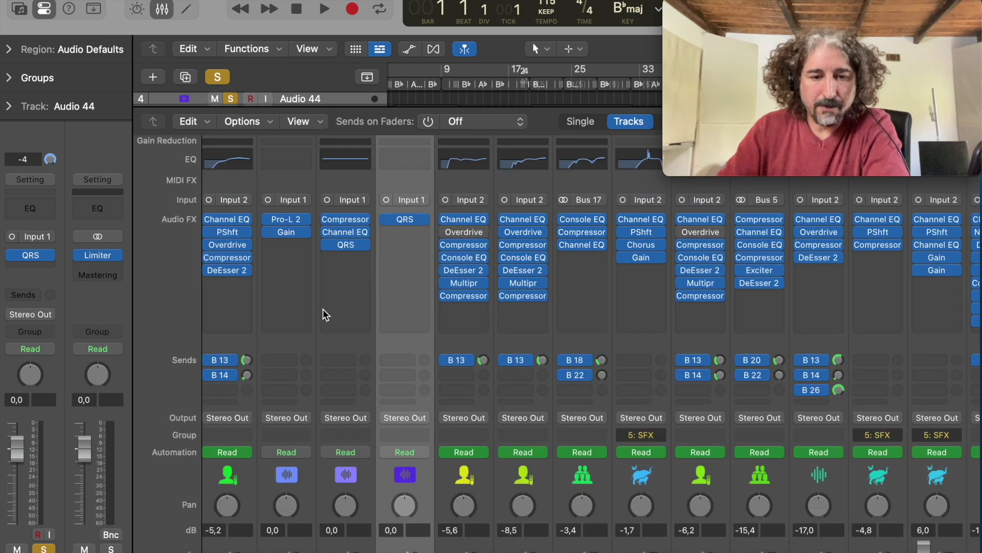
- Hide the mixer and enlarge the soloed track's height in the track list to an individual zoom of about 34
scroll(327, 313, "down", 5)
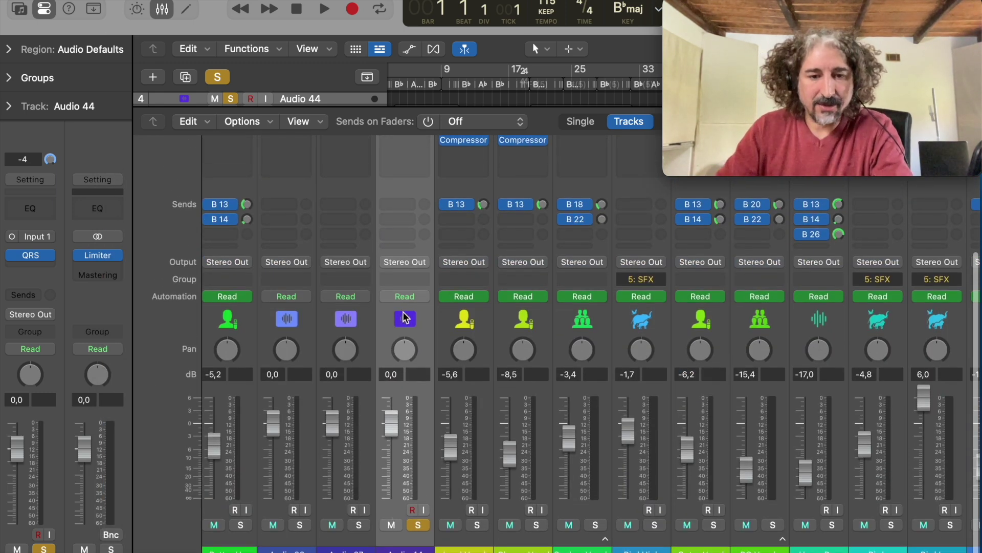
key("x")
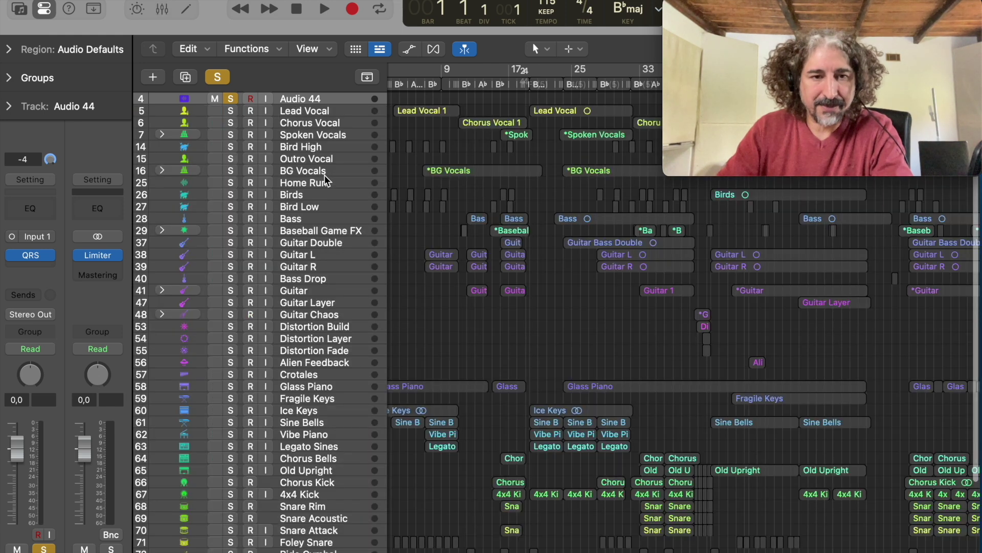
scroll(324, 174, "up", 3)
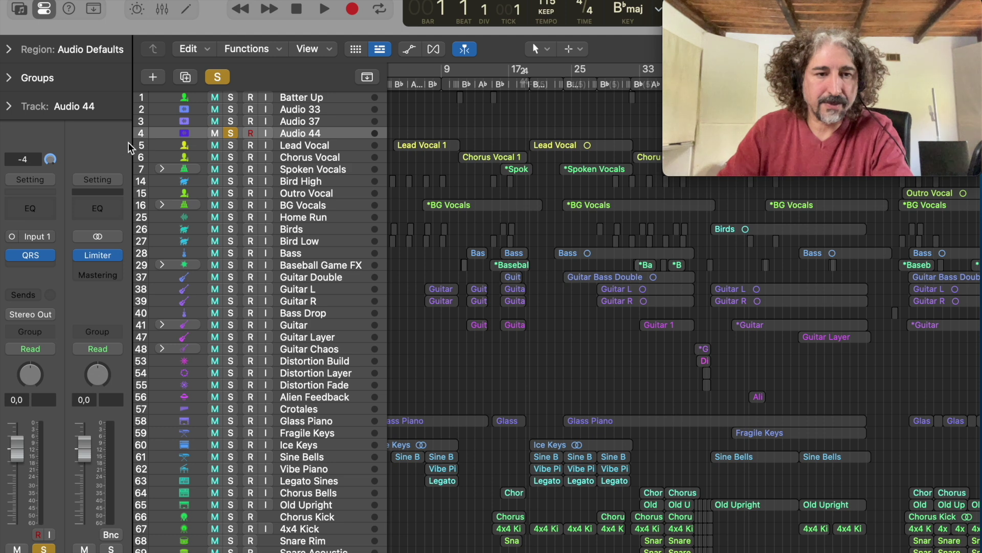
left_click_drag(140, 138, 145, 270)
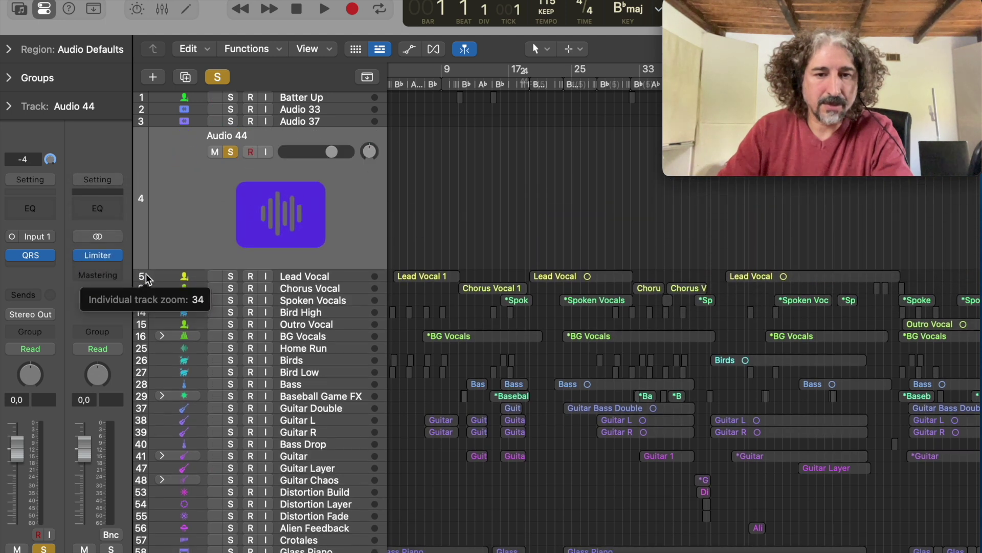
- Open the Loop Browser and search its loops for "improv"
key("o")
left_click(761, 329)
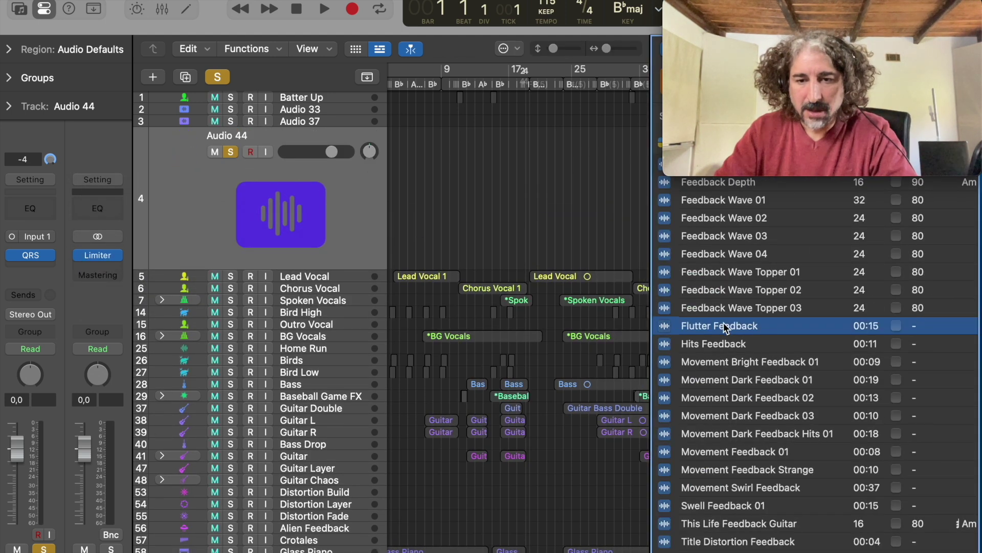
mouse_move(781, 10)
left_click_drag(781, 10, 762, 271)
left_click(921, 119)
type("improv")
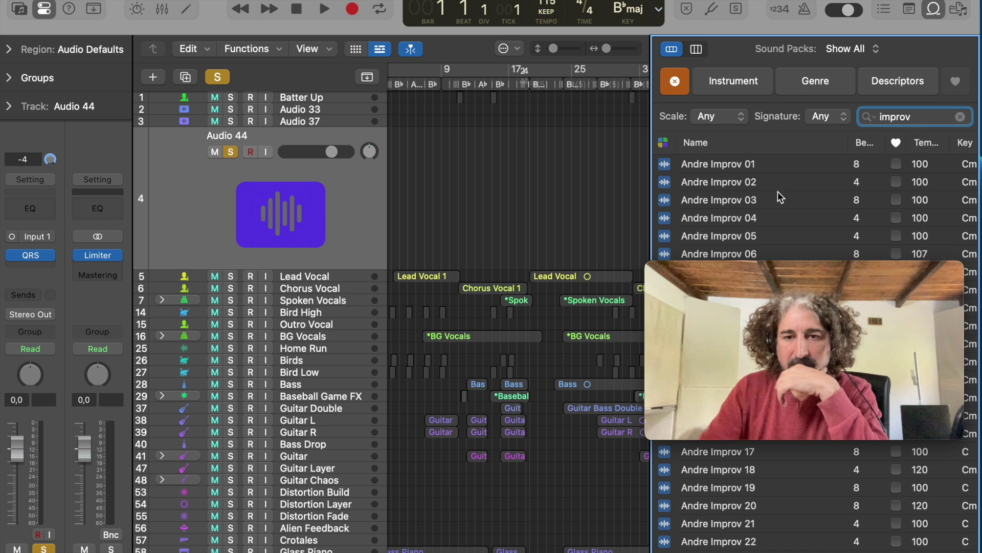
- Preview the Andre Improv 10 loop and browse the improv results down to the Tyson and Vera loops
scroll(716, 200, "down", 4)
left_click(725, 189)
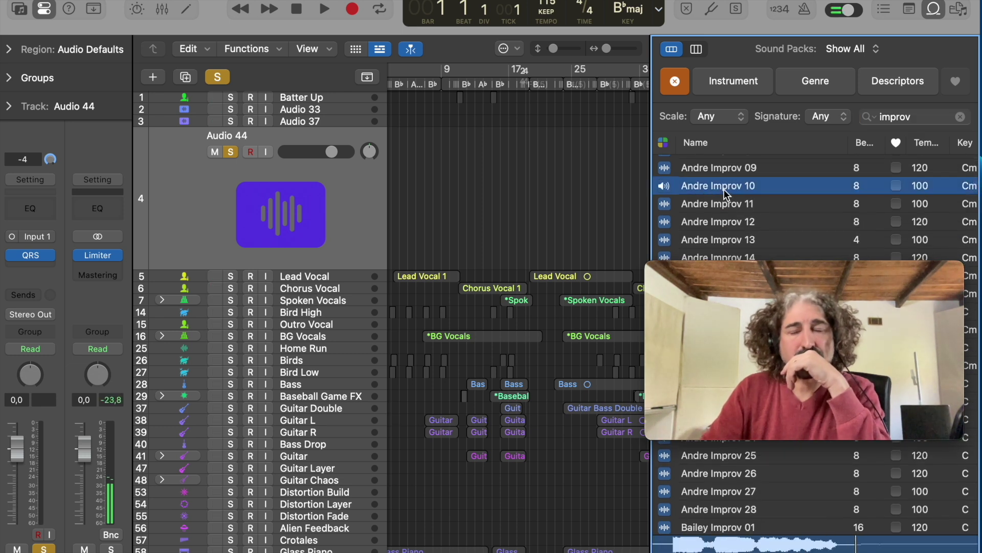
scroll(684, 481, "down", 15)
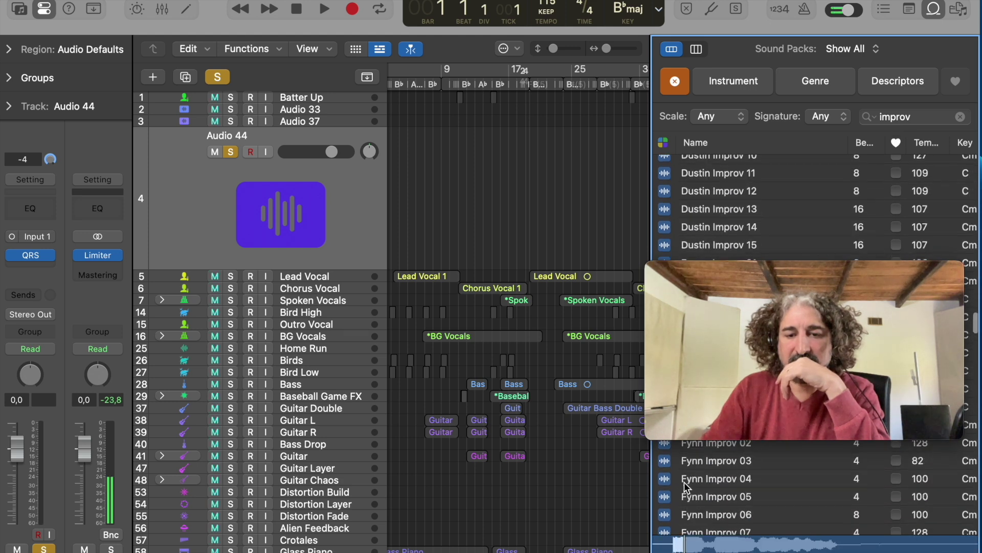
scroll(684, 481, "down", 5)
scroll(684, 481, "up", 10)
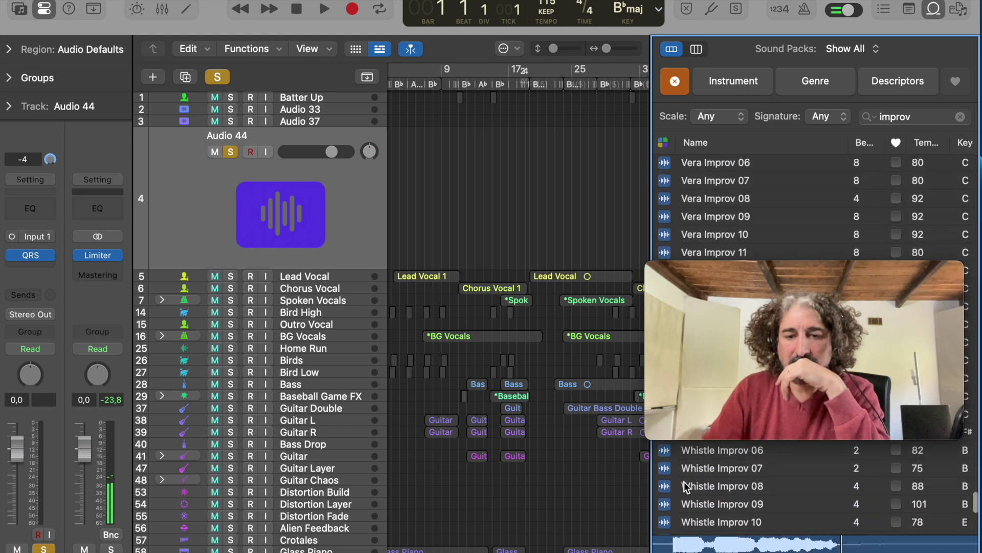
scroll(683, 481, "up", 2)
scroll(684, 481, "down", 6)
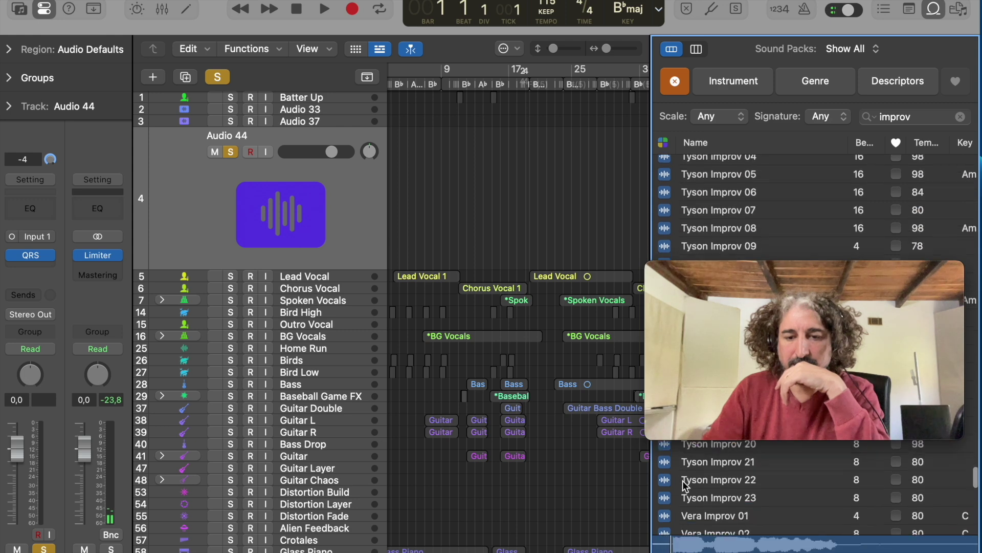
scroll(682, 481, "down", 5)
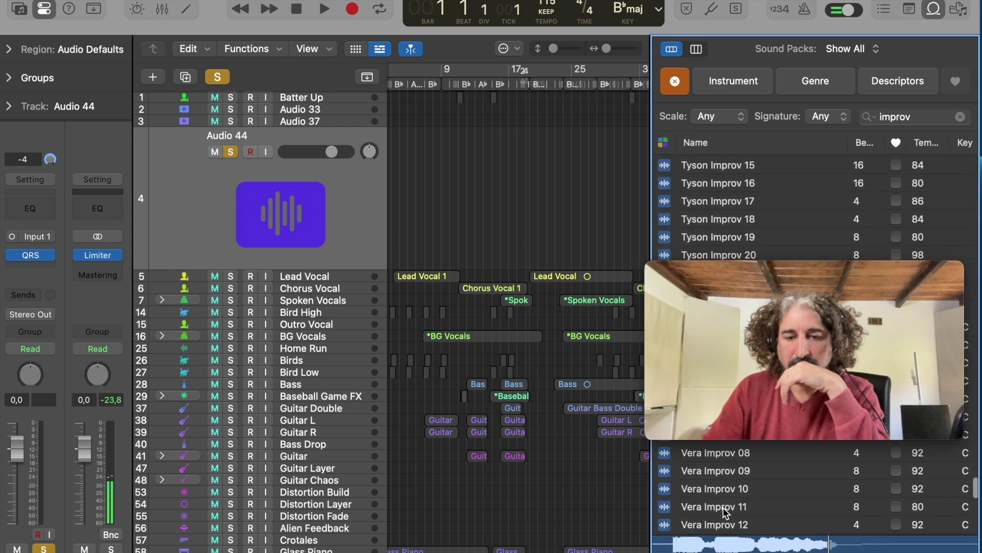
- Place the Vera Improv 10 loop at bar 1 on the enlarged, soloed audio track
key("Return")
left_click_drag(372, 199, 393, 208)
left_click(628, 292)
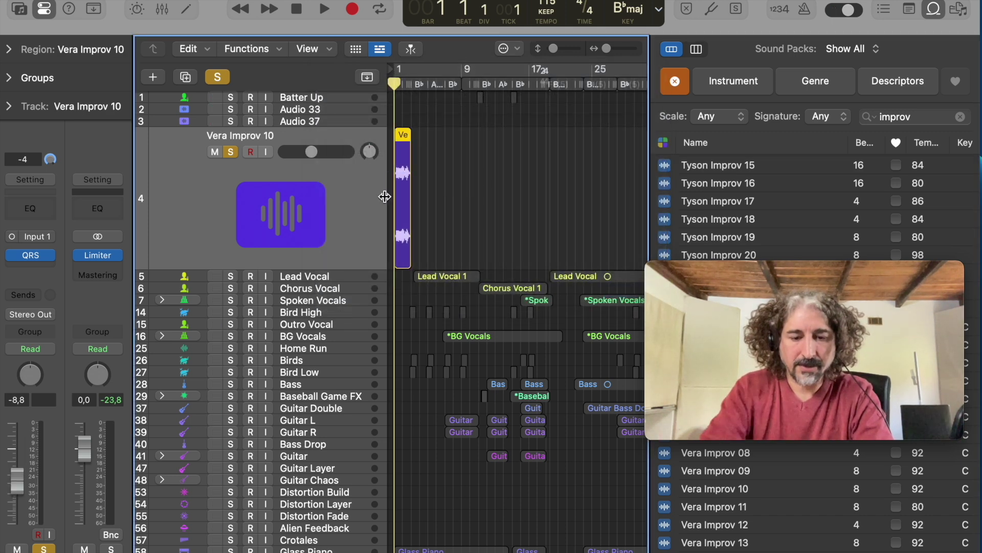
- Set the cycle range to the Vera Improv 10 region, zoom to fit it, and close the Loop Browser
key("super+u")
key("z")
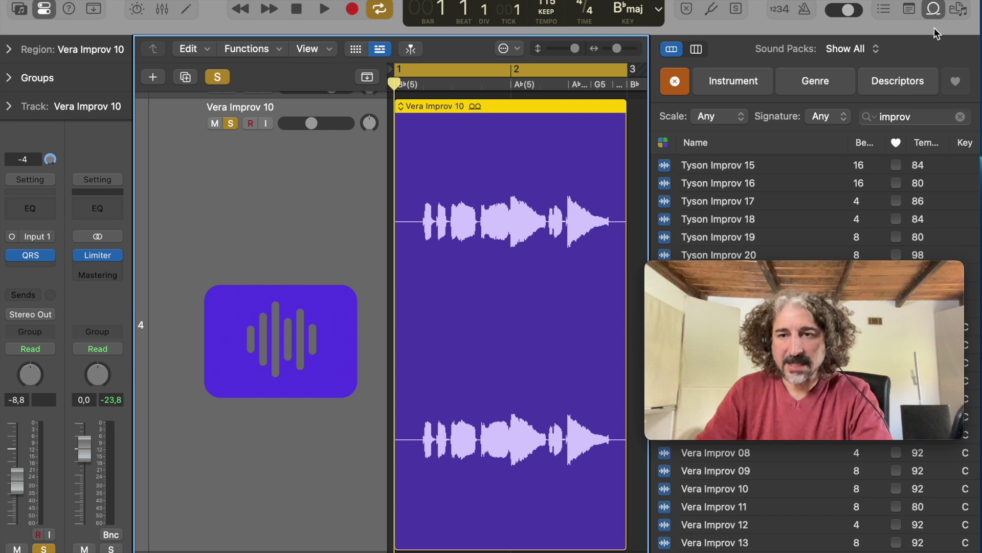
left_click(931, 10)
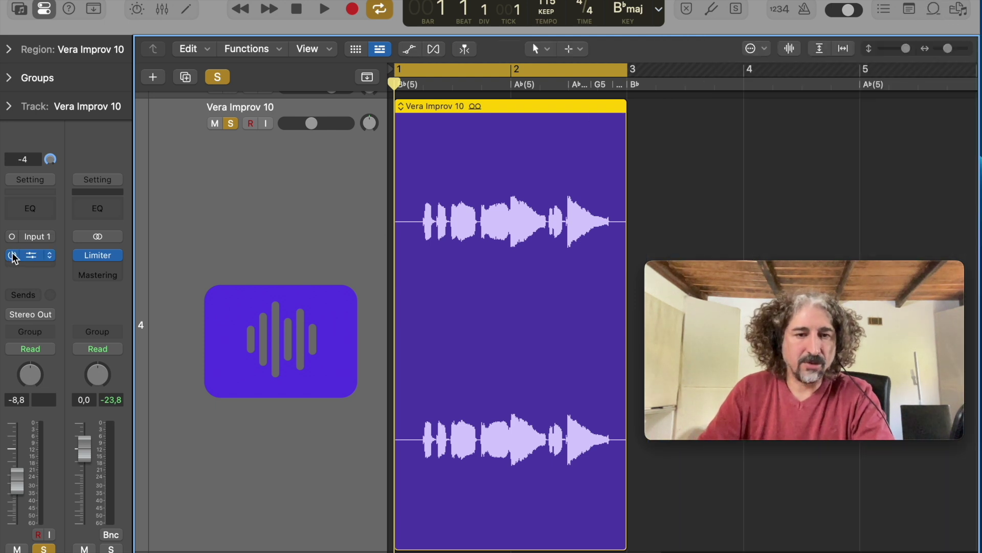
- Play the cycled loop with Quantec Room Simulator bypassed, and open the plug-in window clear of the channel strips
key("space")
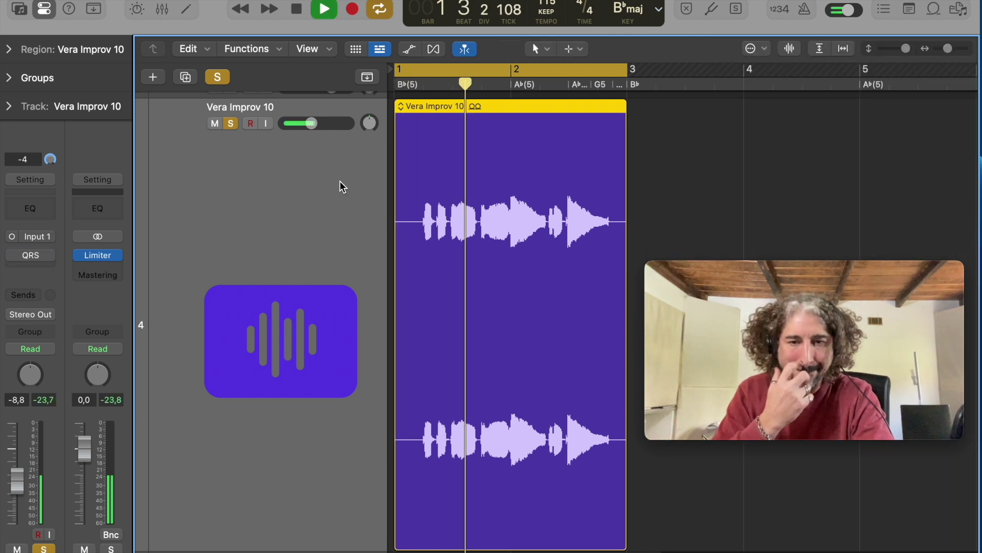
left_click(33, 257)
left_click_drag(419, 221, 542, 117)
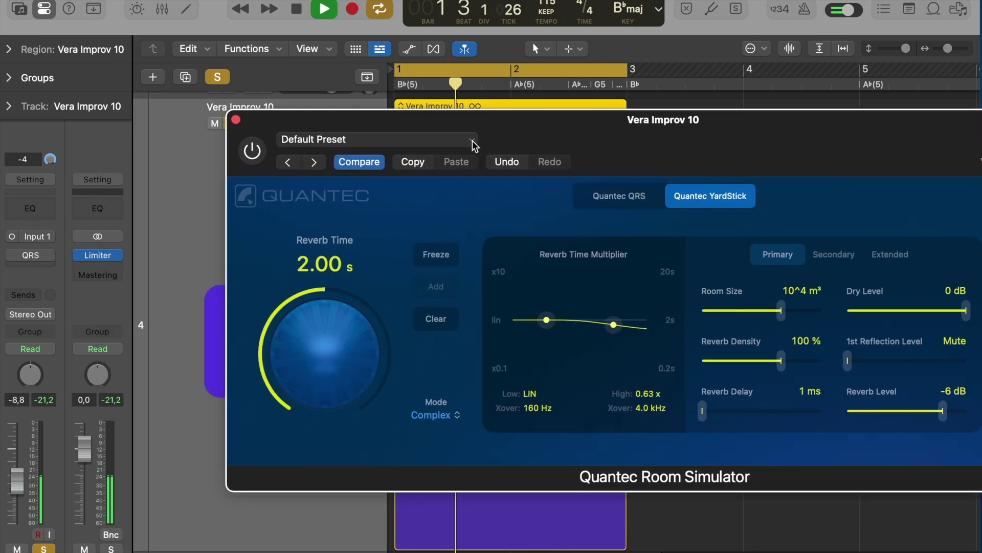
- Enable Quantec Room Simulator, compare its QRS and YardStick models on the cycled loop, ending on QRS, and stop playback
left_click(627, 196)
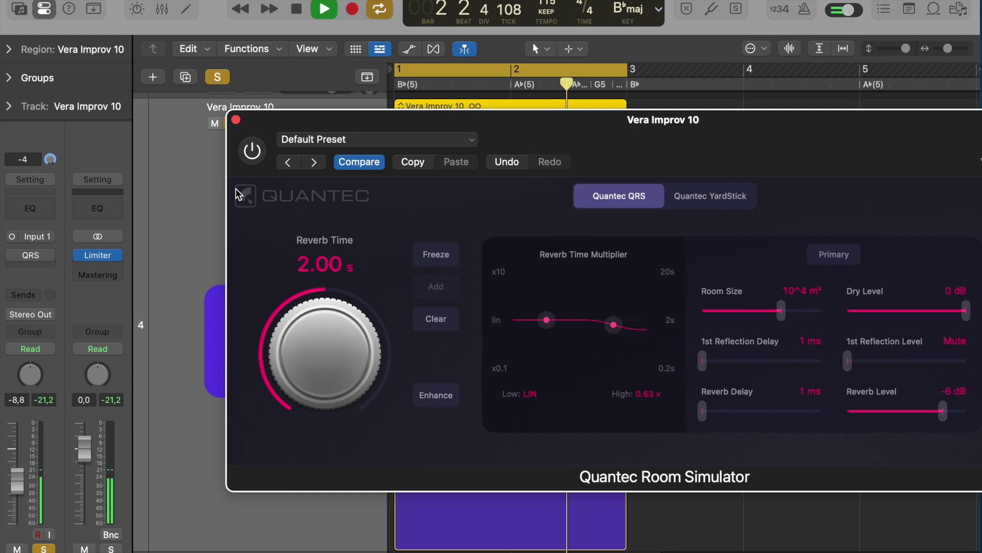
left_click(255, 154)
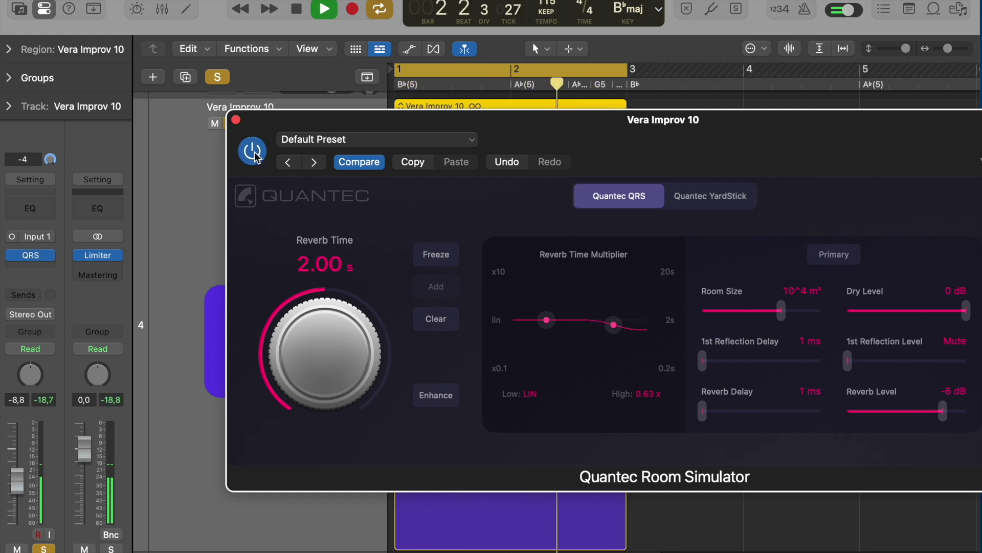
left_click(723, 200)
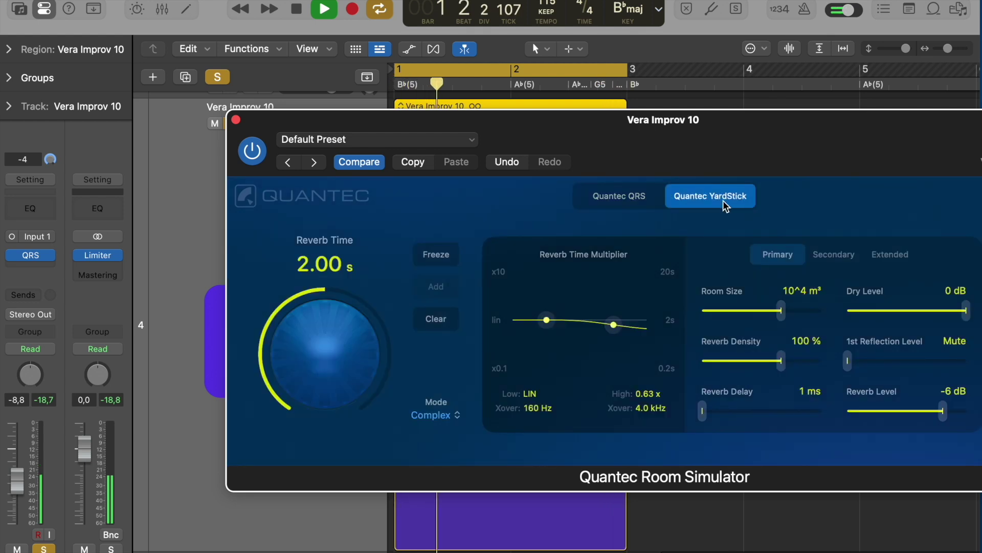
left_click(609, 198)
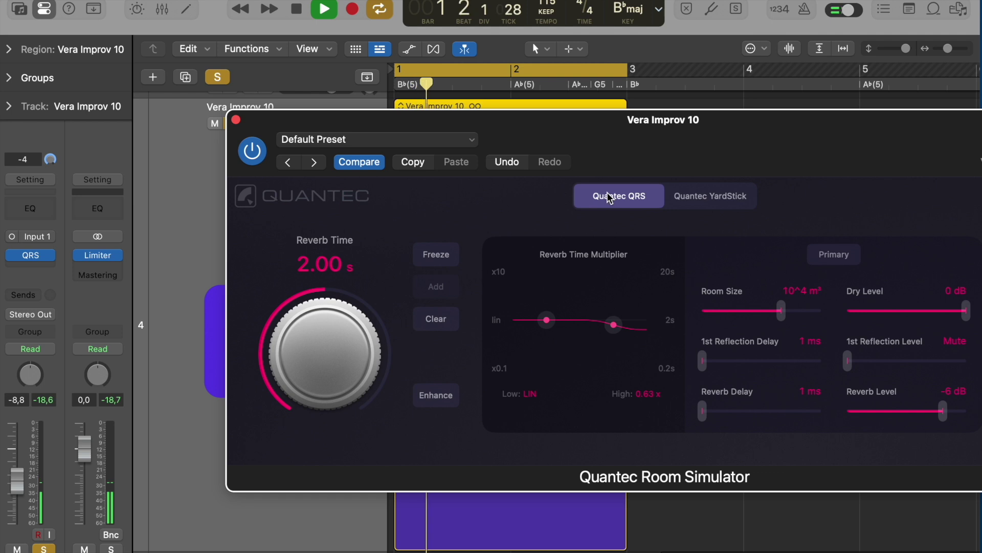
key("space")
- Move the plug-in window aside and show the Quantec Room Simulator presets in the Library
left_click_drag(432, 116, 484, 73)
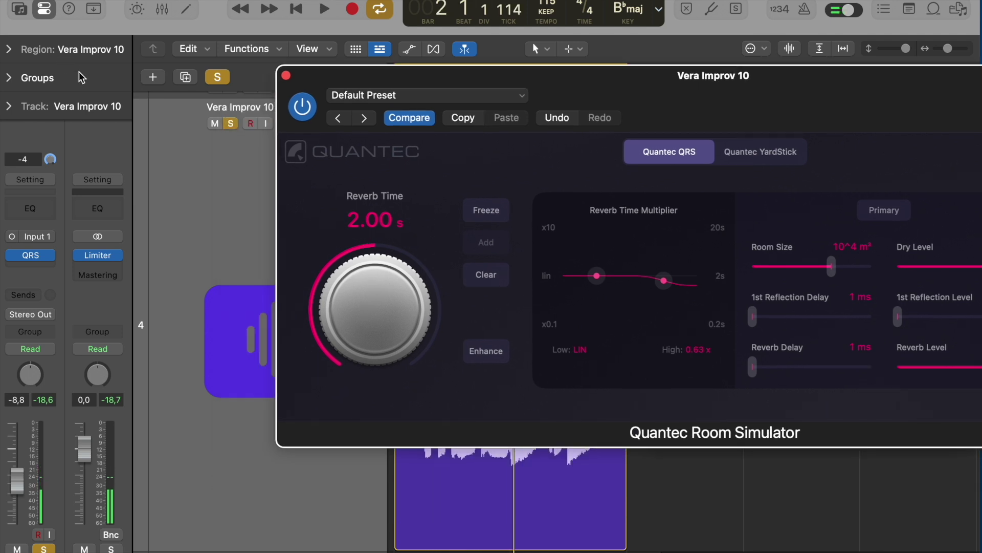
left_click(38, 12)
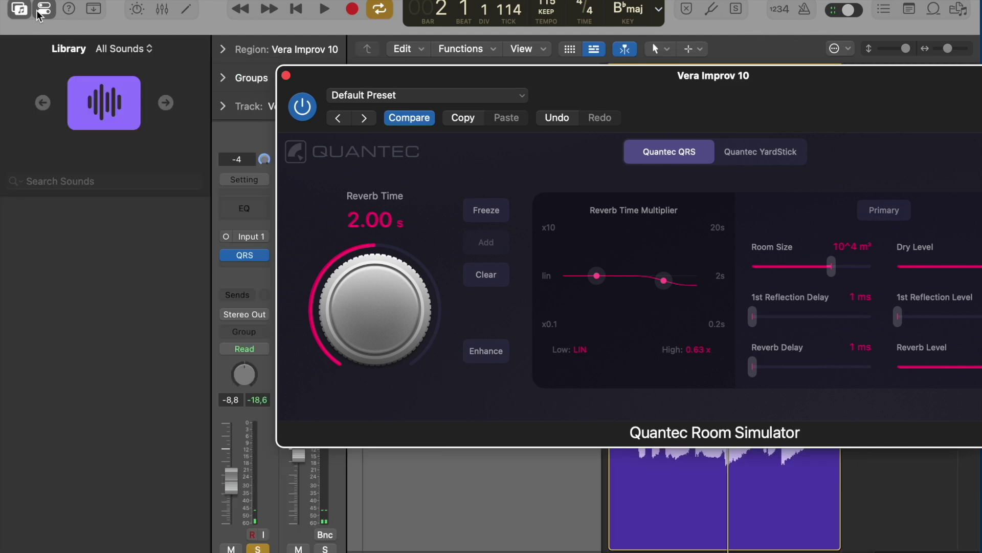
left_click(219, 258)
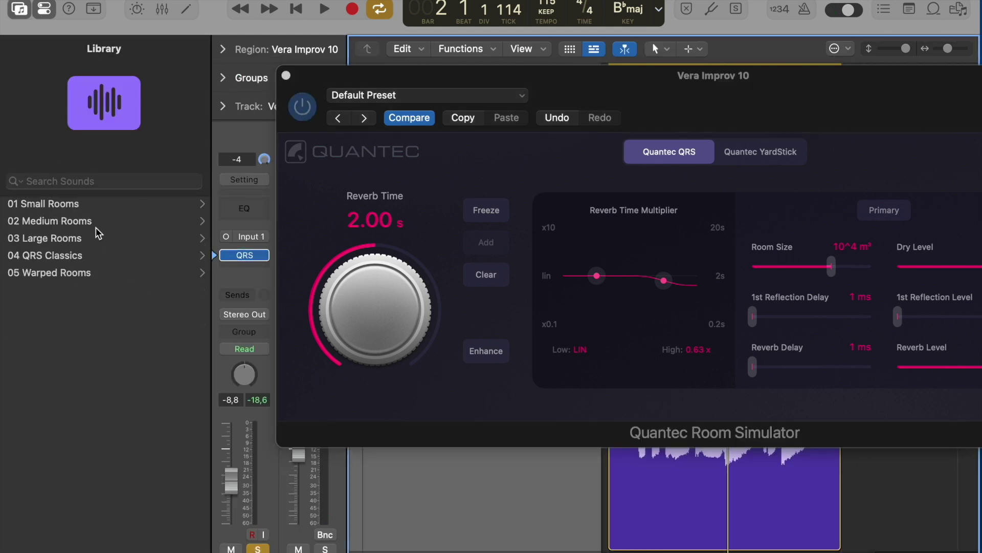
- Browse the Small Rooms presets and the YardStick Music, YardStick Dialog and QRS Loudspeakers folders of QRS Classics
left_click(83, 209)
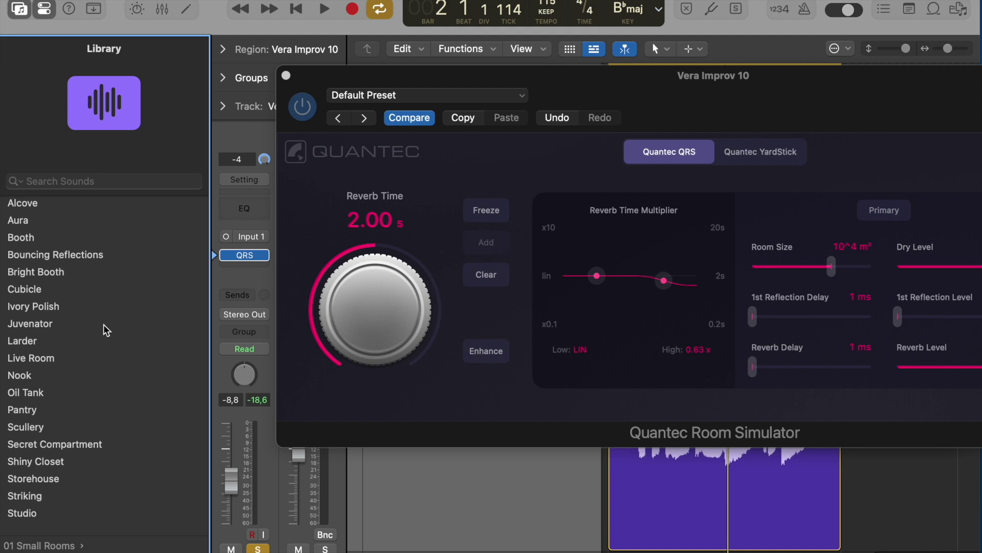
scroll(89, 261, "left", 5)
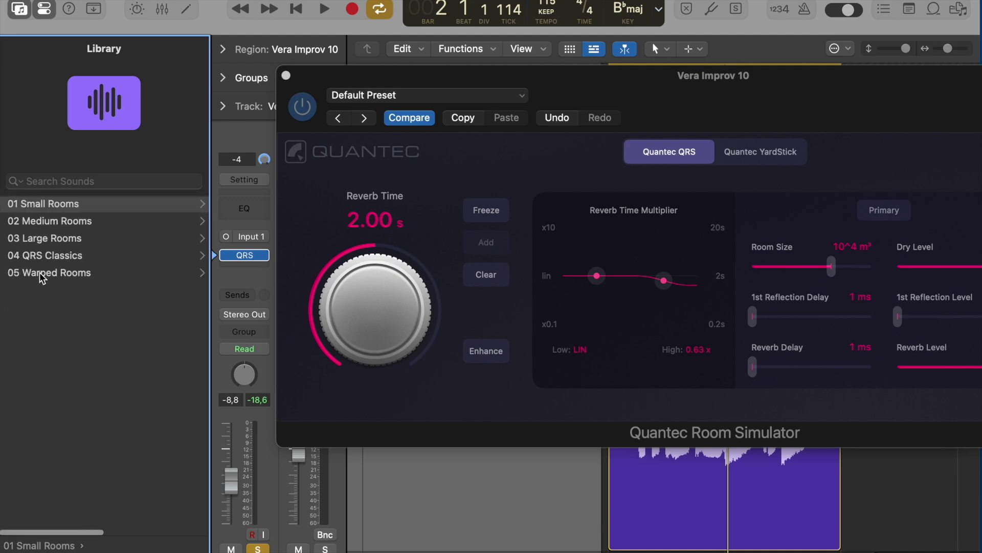
left_click(47, 263)
left_click(47, 258)
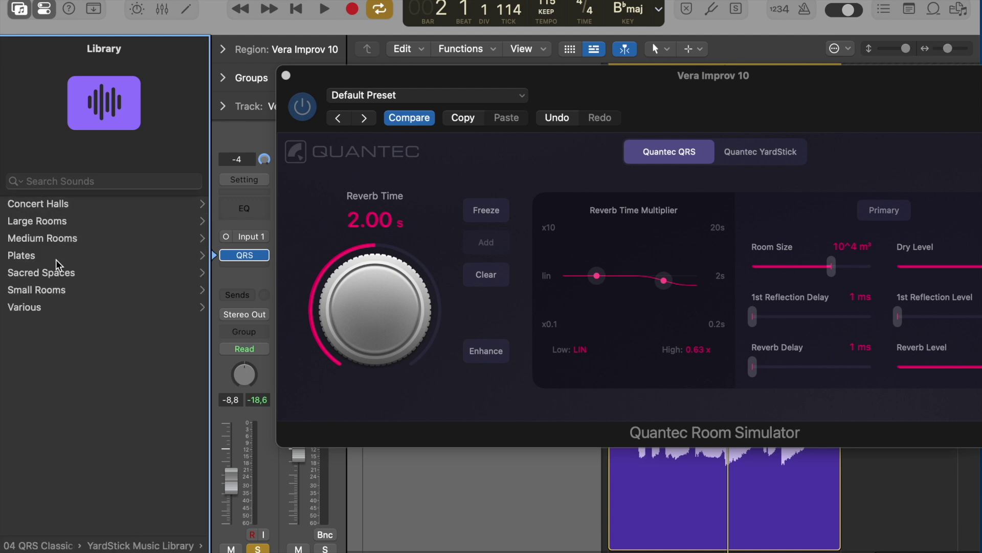
scroll(56, 263, "left", 5)
scroll(101, 285, "right", 5)
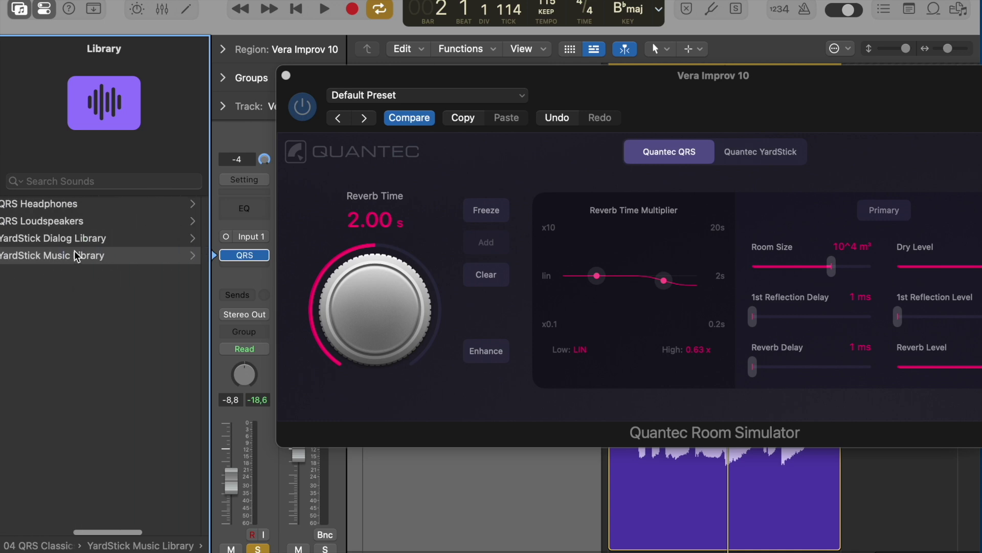
left_click(70, 242)
scroll(70, 243, "left", 5)
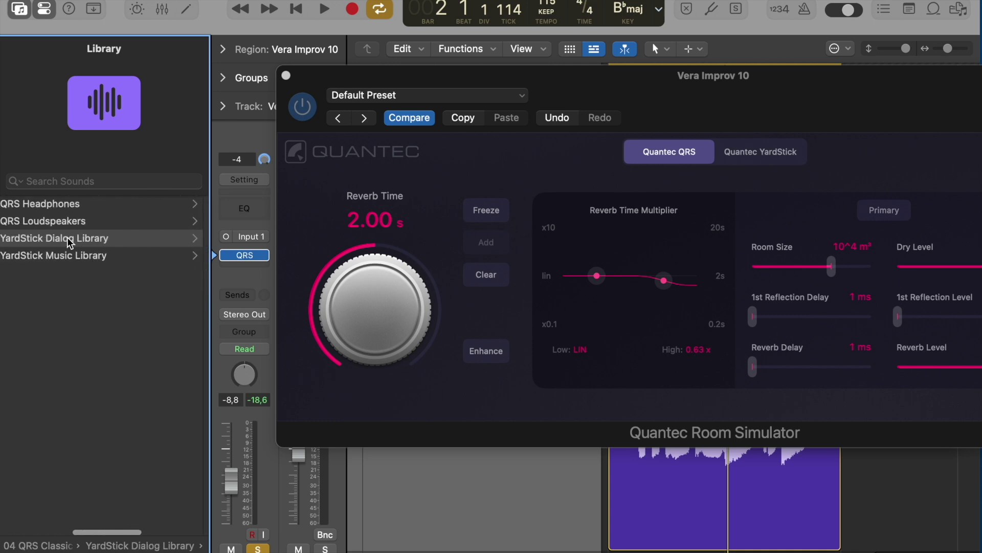
left_click(64, 222)
scroll(62, 215, "left", 5)
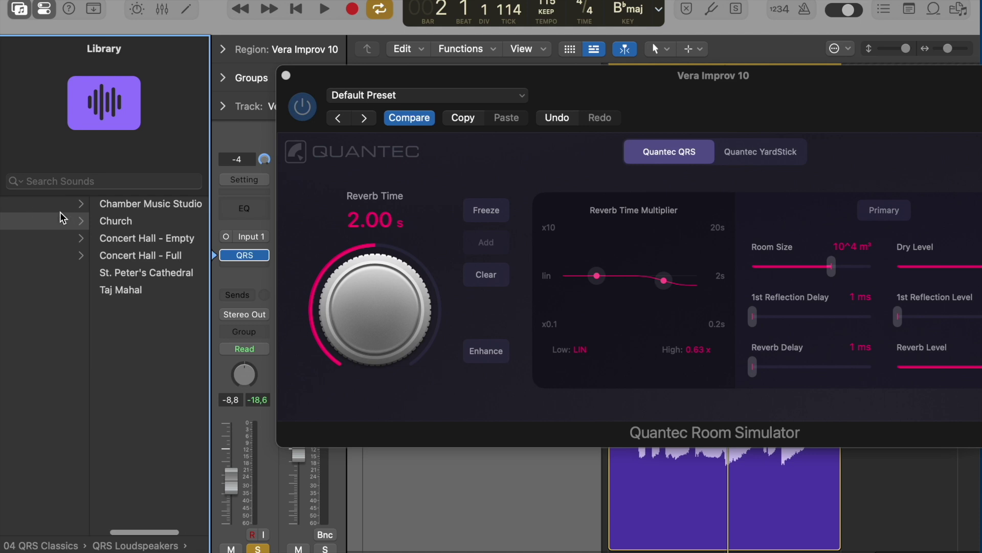
- Audition the QRS Headphones presets Living Room - Furnished (Curtains Open), Wardrobe - Empty and 1000L Oiltank on the playing loop
left_click(61, 210)
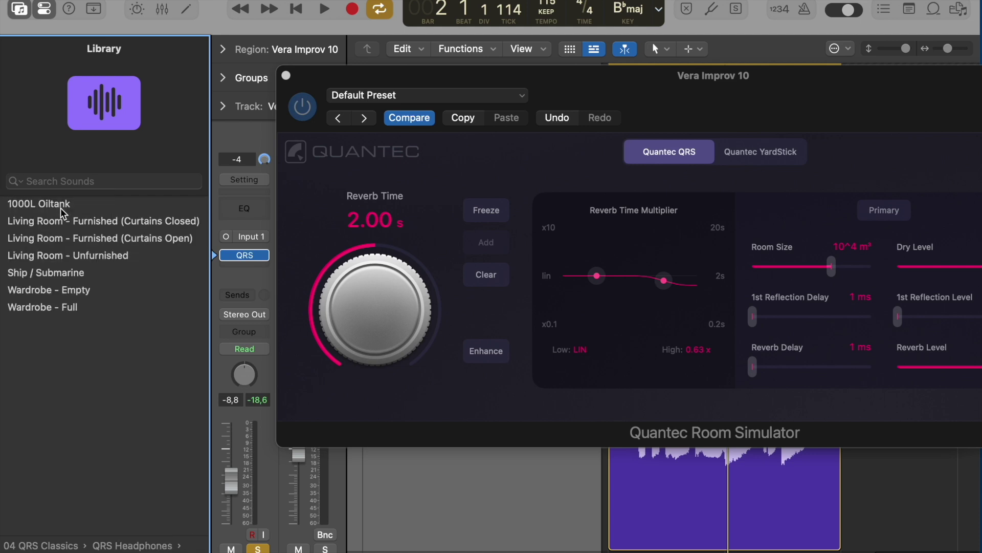
left_click(66, 240)
key("space")
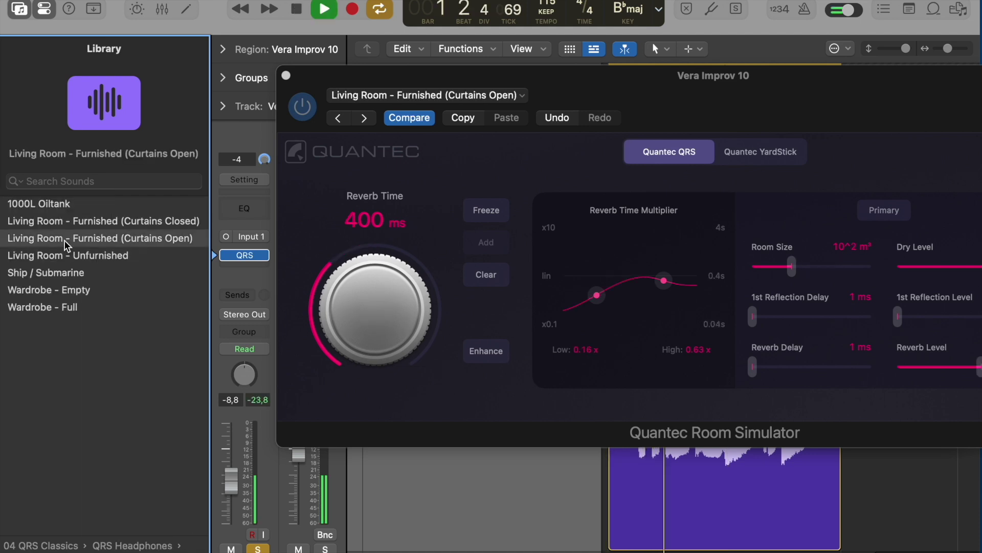
left_click(67, 290)
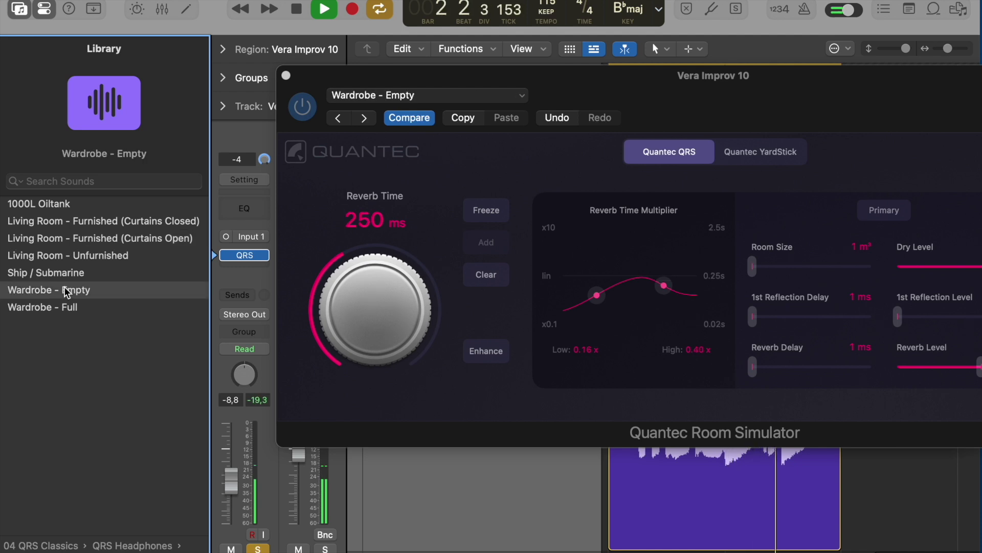
left_click(66, 204)
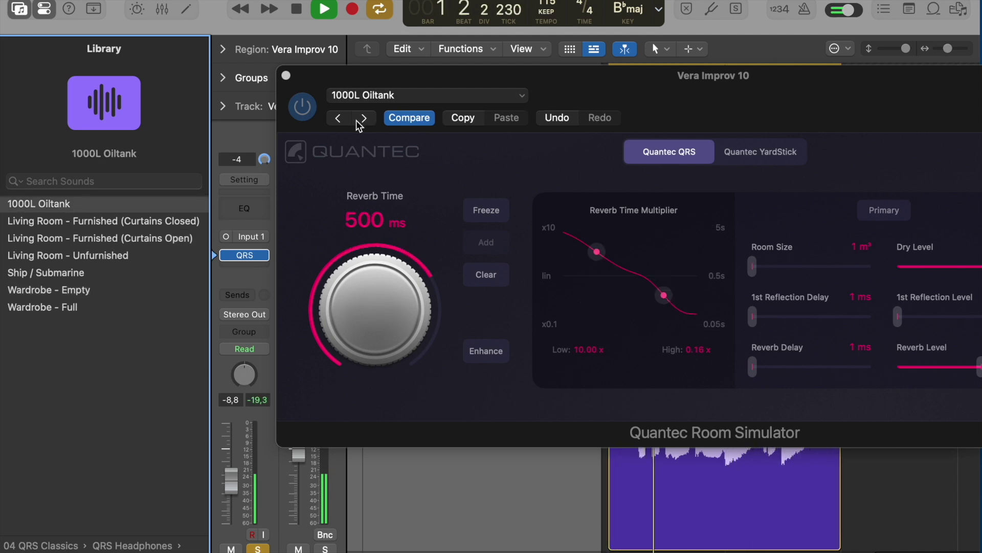
- Load the Muellersches Volksbad preset from the YardStick Music Library's Large Rooms, stop playback and close the plug-in window
left_click(399, 96)
mouse_move(461, 448)
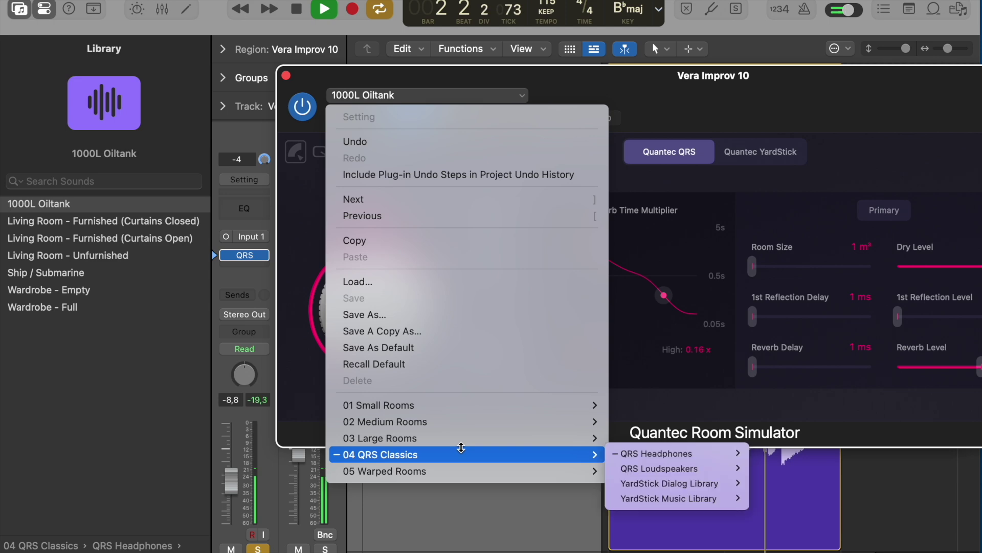
mouse_move(668, 497)
mouse_move(780, 491)
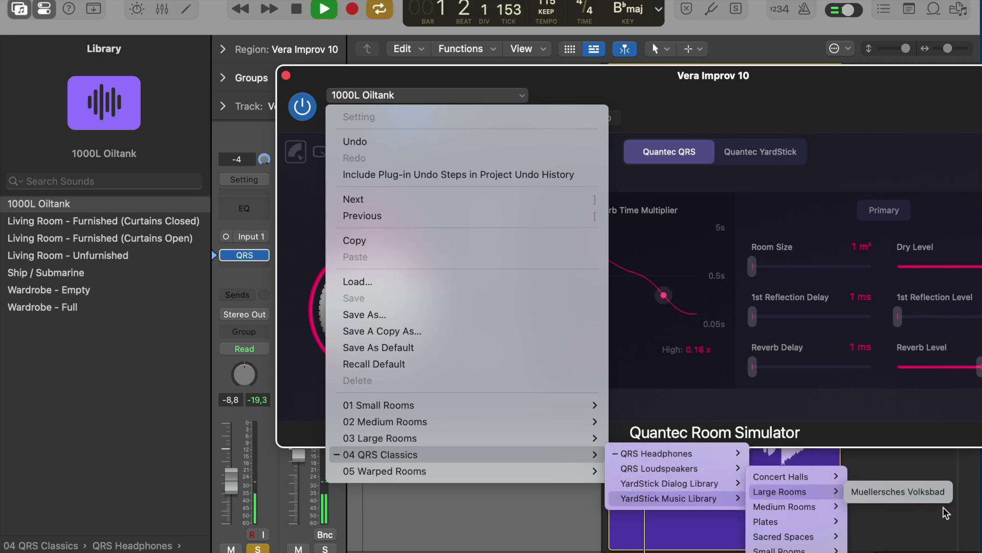
left_click(898, 491)
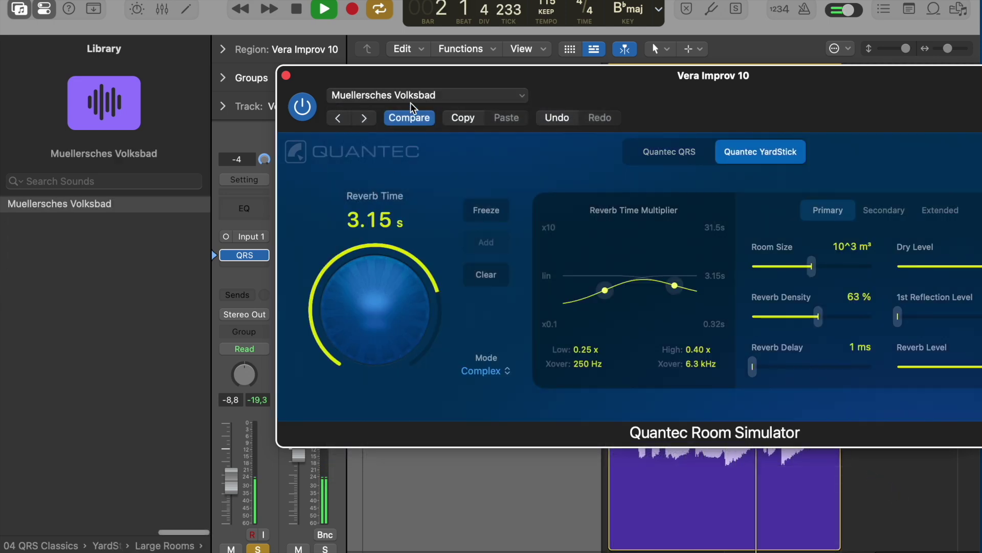
key("space")
left_click(286, 75)
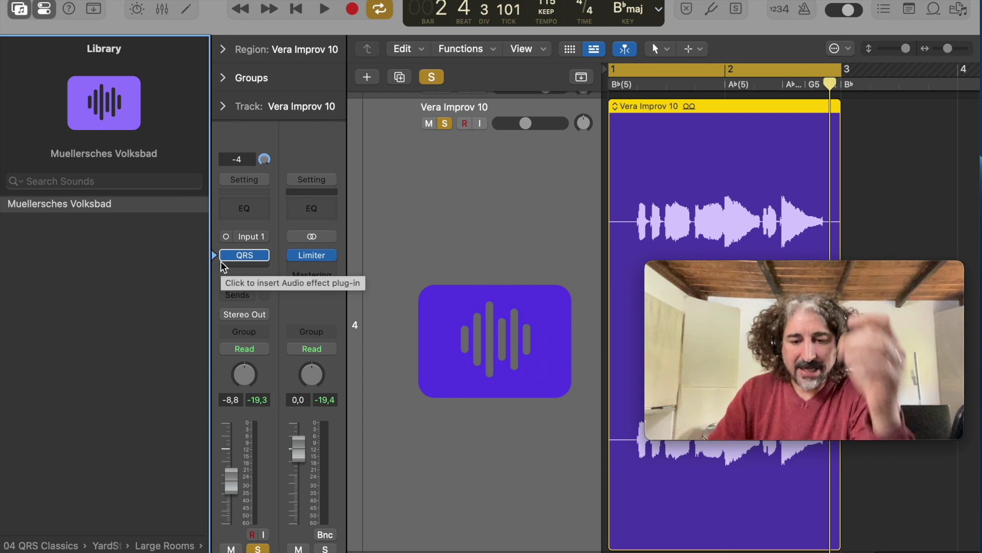
- Show the Modular Melodies sound pack in the Loop Browser and clear the improv search
key("o")
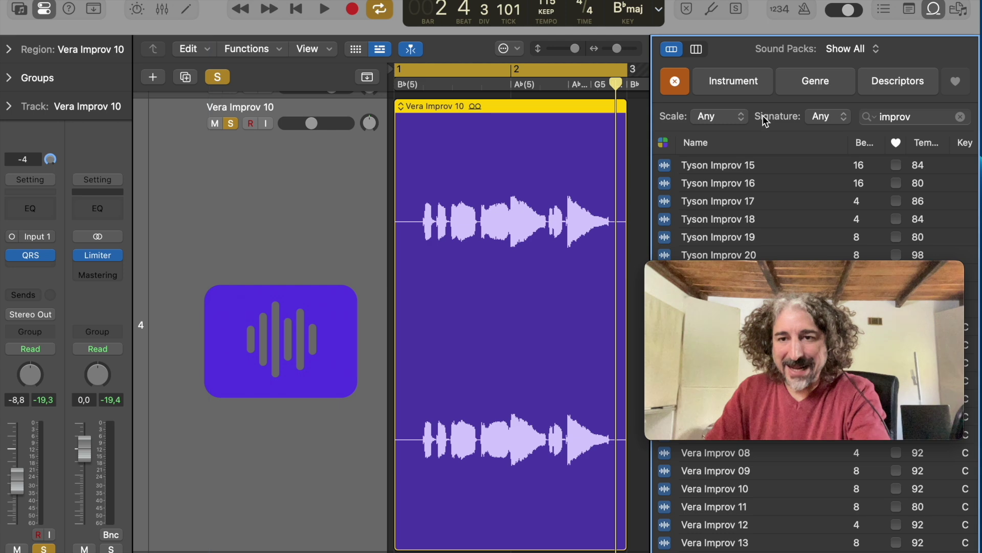
left_click(850, 47)
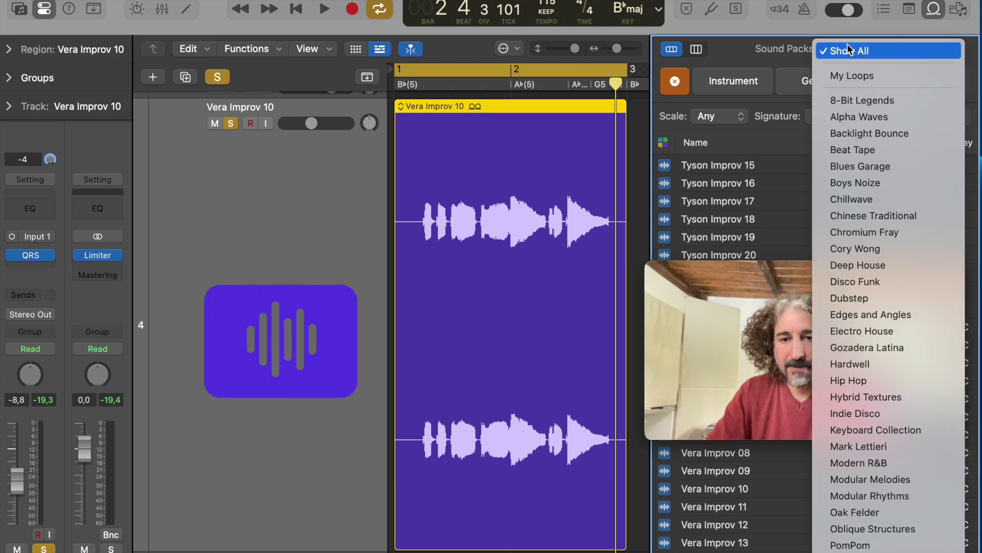
left_click(919, 481)
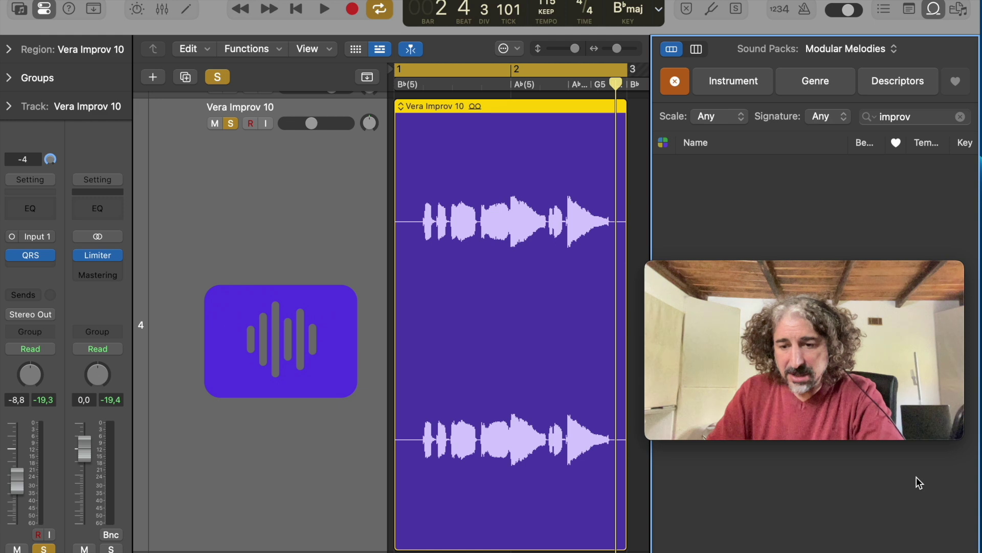
left_click(961, 118)
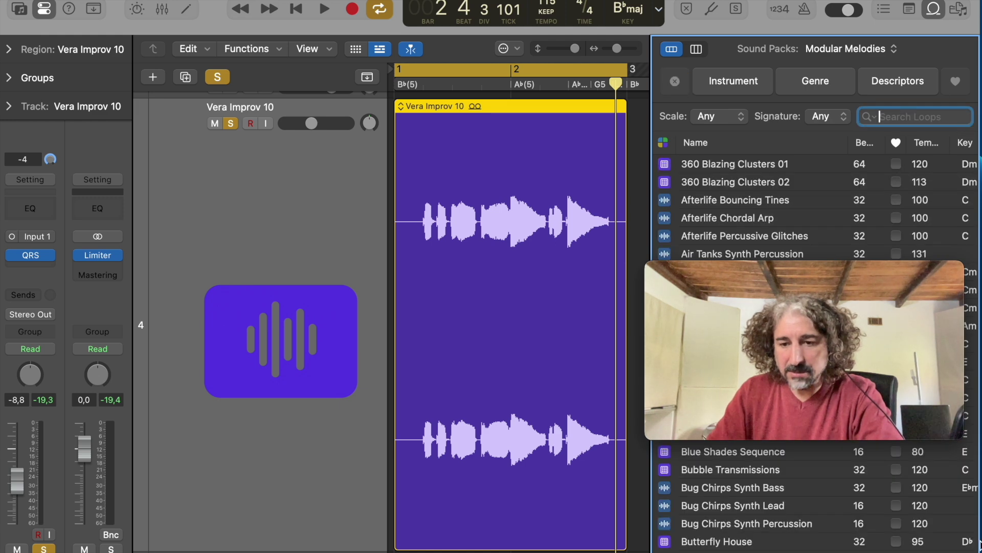
- Reset the Loop Browser's sound pack filter to Show All
left_click(895, 48)
scroll(844, 94, "up", 10)
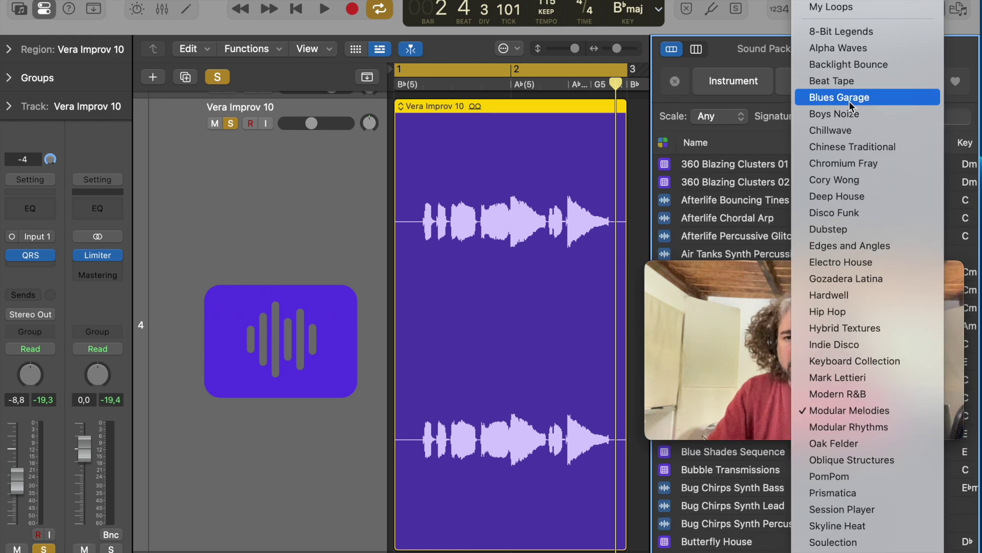
left_click(850, 6)
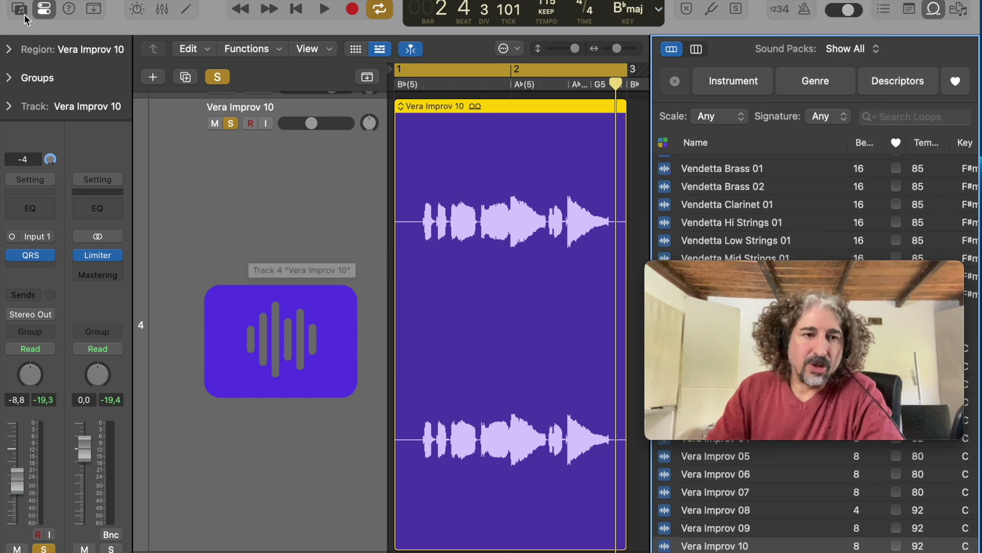
- Create one MIDI software instrument track with Studio Piano
left_click(153, 77)
left_click(234, 174)
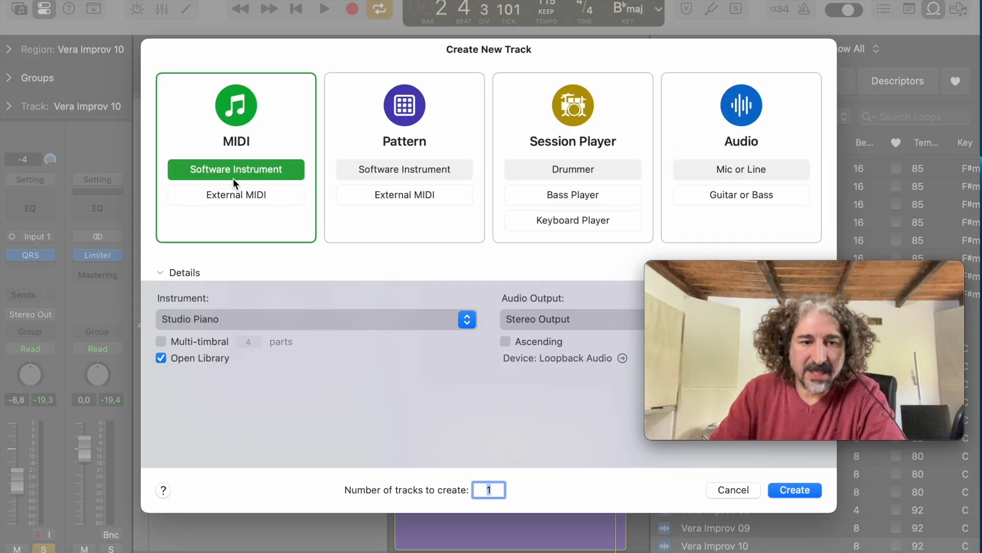
left_click(805, 489)
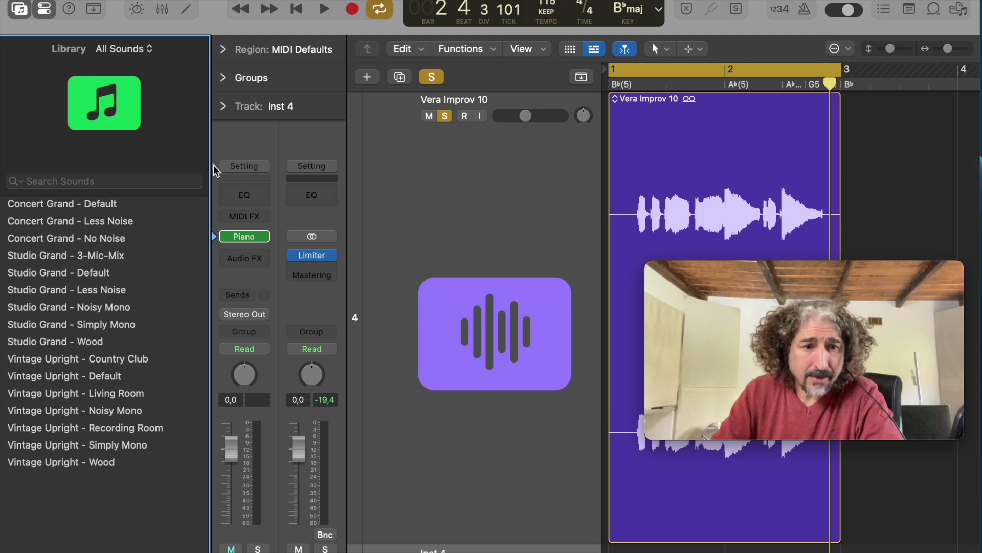
- Replace the new track's instrument with Alchemy, found by searching the plug-ins for "alch"
left_click(264, 236)
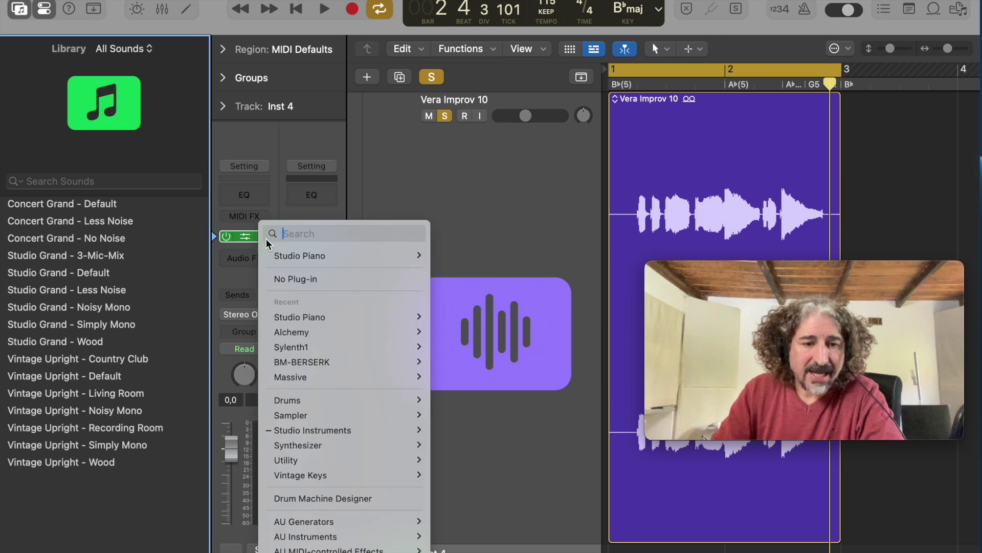
type("alch")
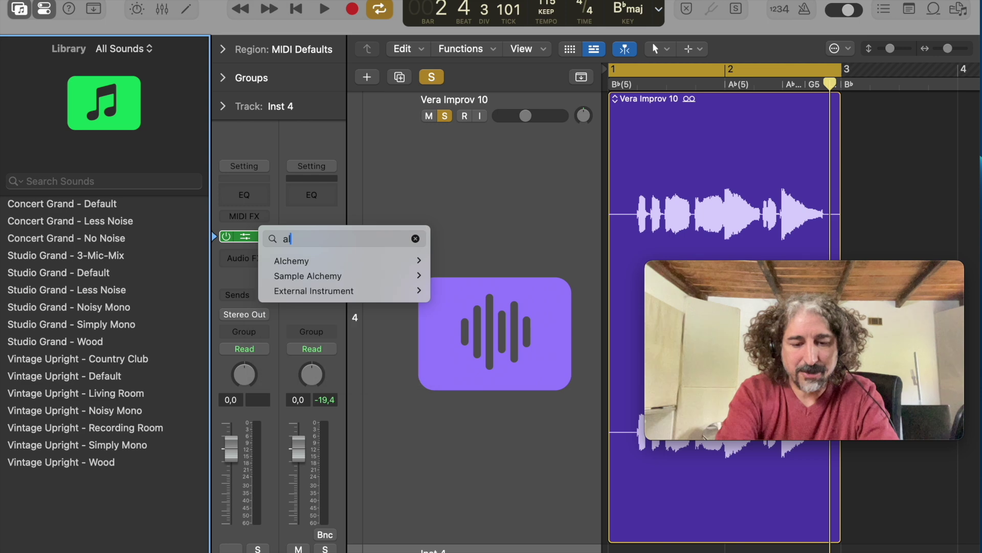
left_click(342, 266)
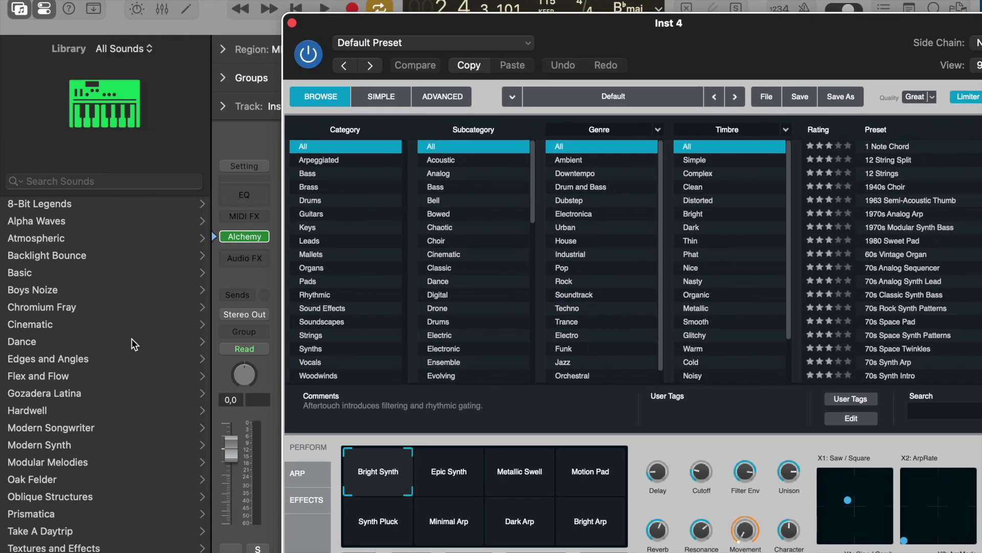
- Look into Alchemy's Modular Melodies presets in the Library, and close the Alchemy window and the Library
scroll(82, 453, "down", 1)
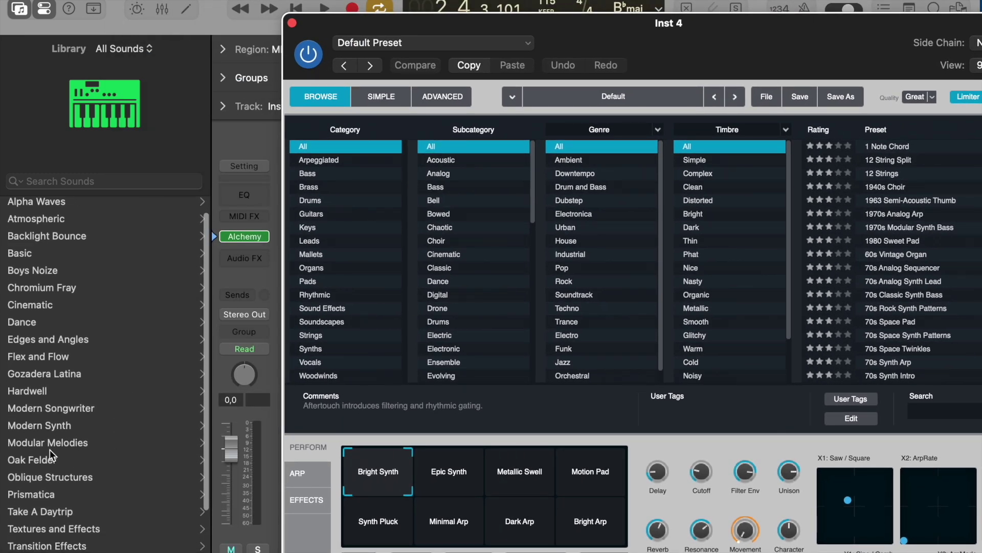
left_click(49, 445)
scroll(48, 444, "left", 3)
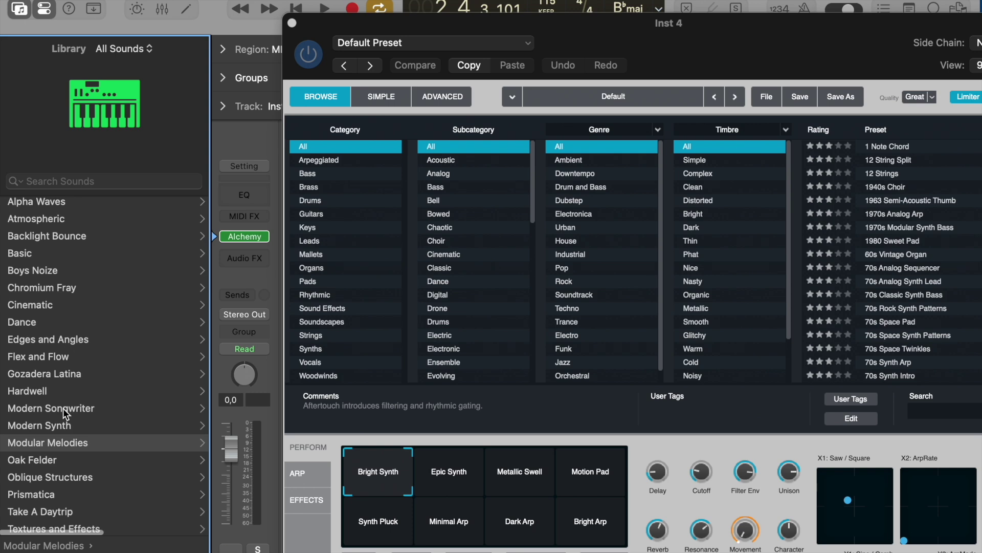
left_click(292, 23)
key("y")
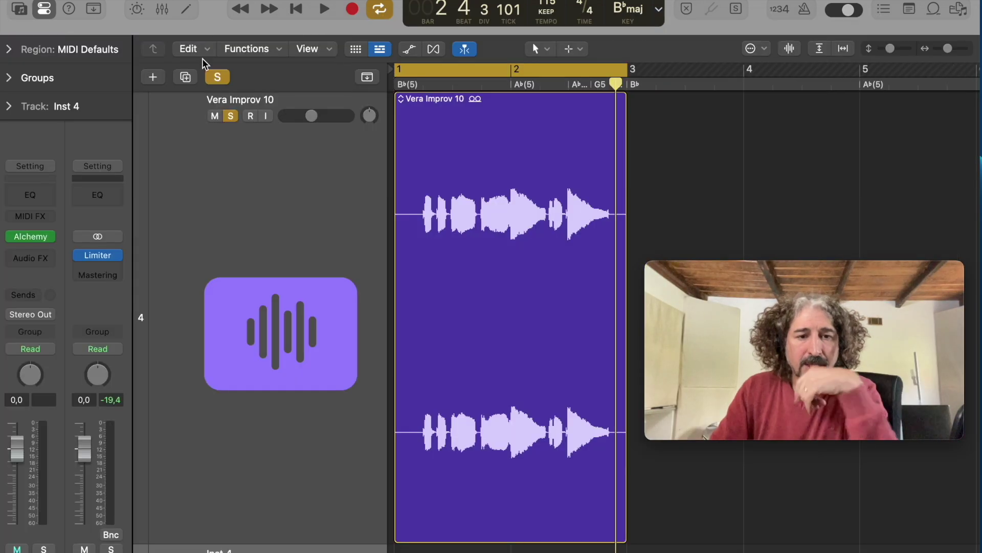
- Show the Mixer and move the camera preview window clear of the channel strips' plug-ins and sends
key("x")
scroll(376, 238, "up", 5)
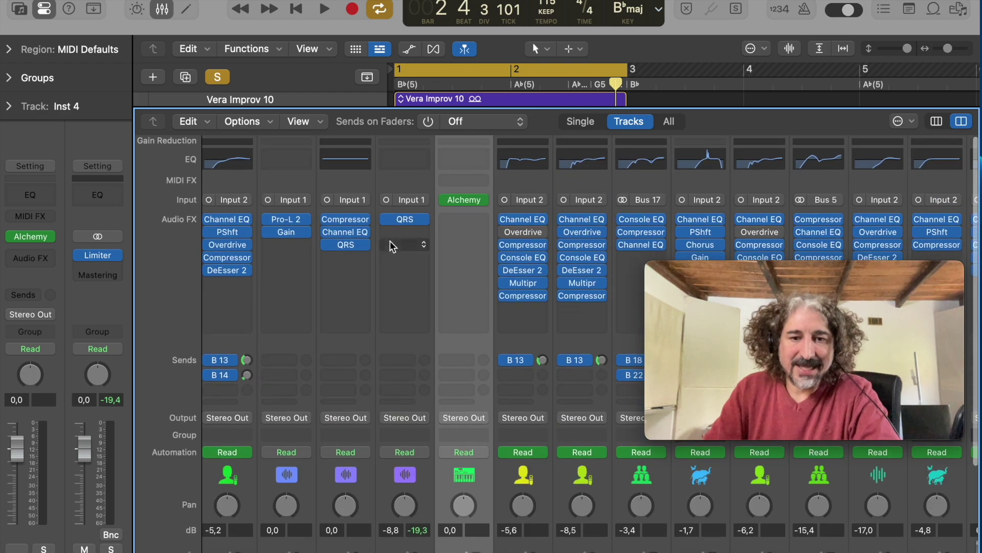
left_click_drag(718, 262, 753, 92)
double_click(753, 92)
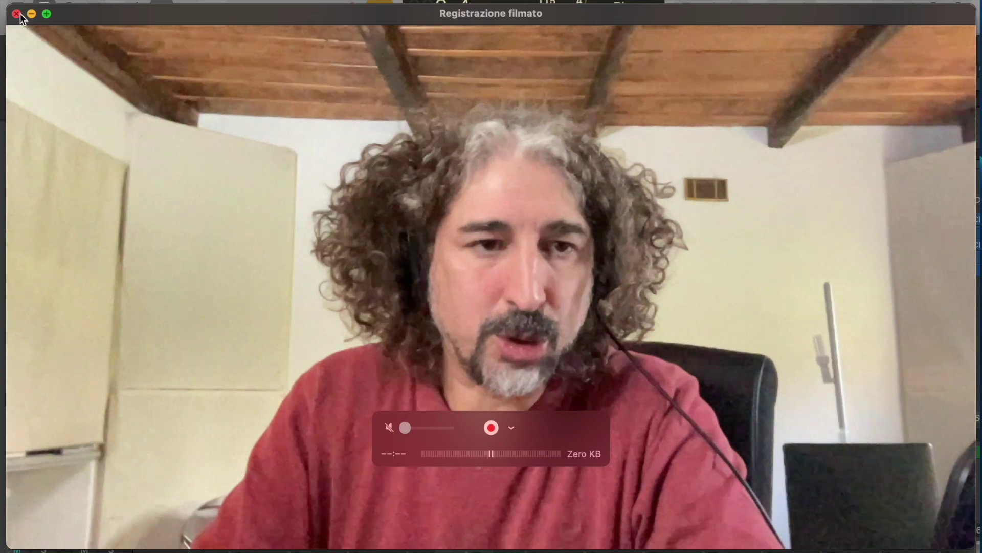
mouse_move(10, 10)
left_click_drag(11, 10, 893, 10)
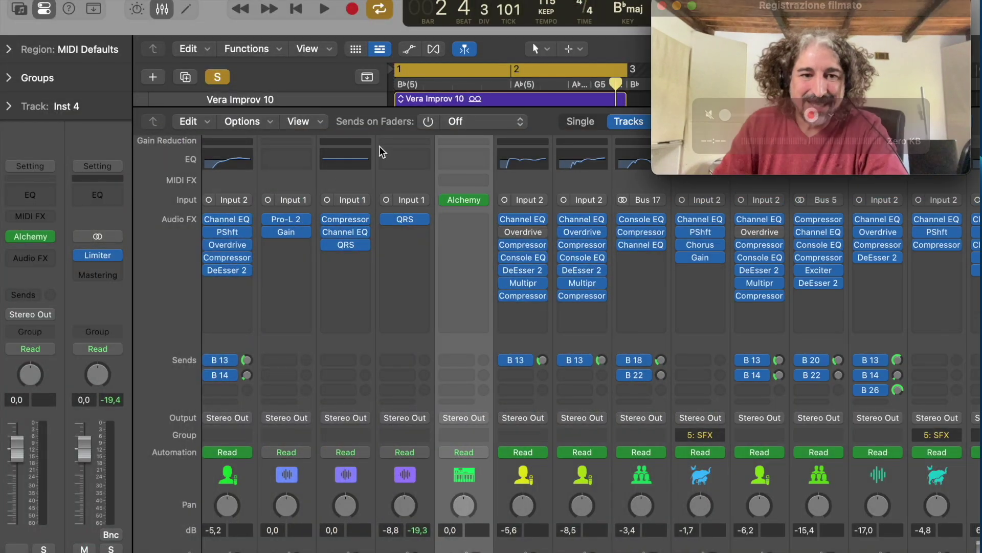
- Remove Overdrive from the -17,0 dB strip, Console EQ from the Bus 5 strip and DeEsser 2 from the -6,2 dB strip
scroll(348, 273, "right", 10)
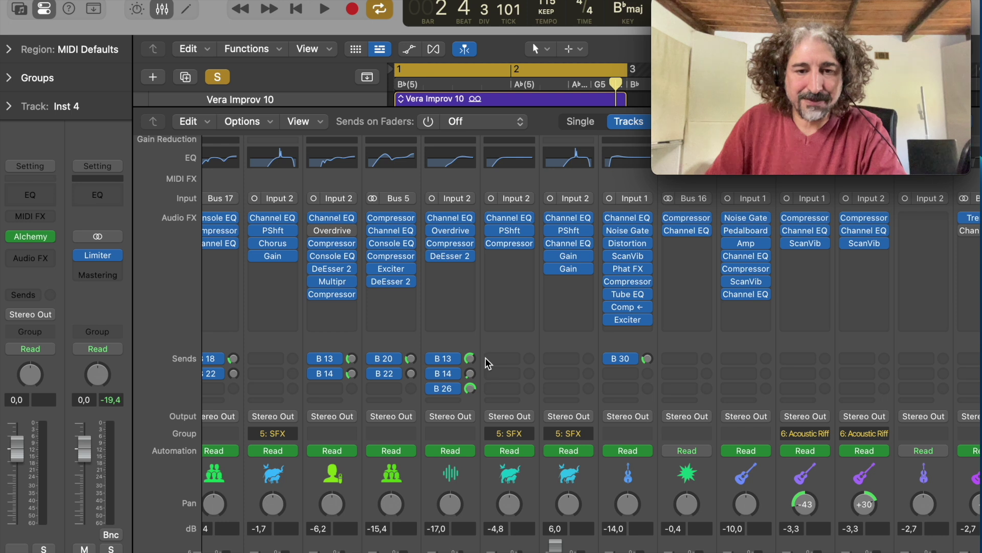
left_click(458, 230)
left_click(452, 234)
left_click(394, 247)
left_click_drag(394, 247, 392, 251)
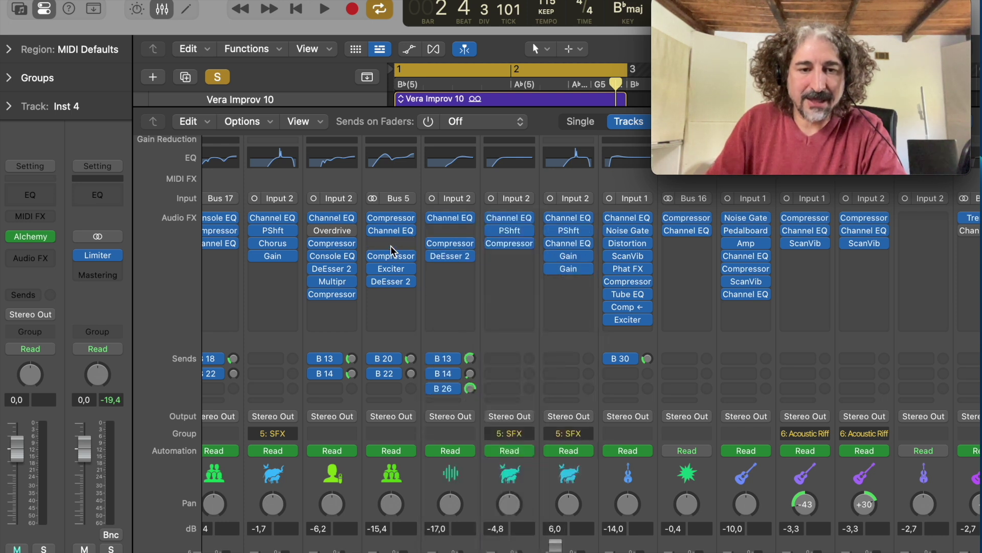
left_click(344, 270)
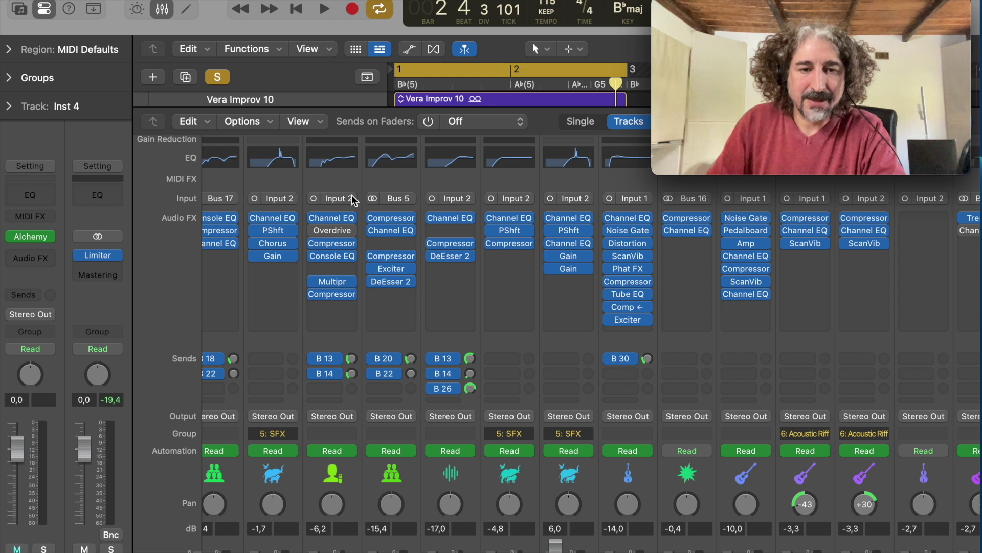
- Remove Distortion, Phat FX and Comp from the -14,0 dB strip, Pedalboard from the -10,0 dB strip, and PShft and Compressor from the -4,8 dB strip
left_click(637, 243)
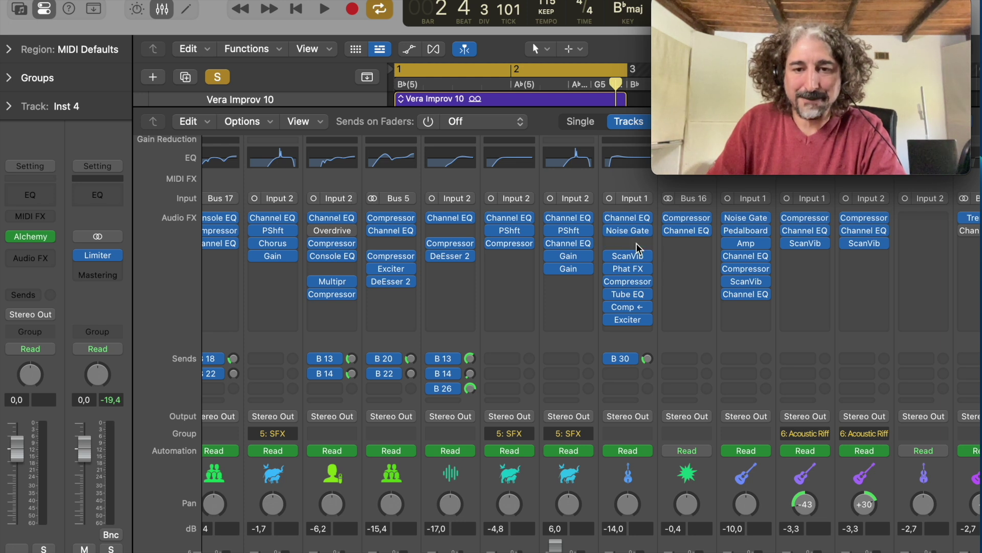
left_click(647, 268)
left_click(626, 307)
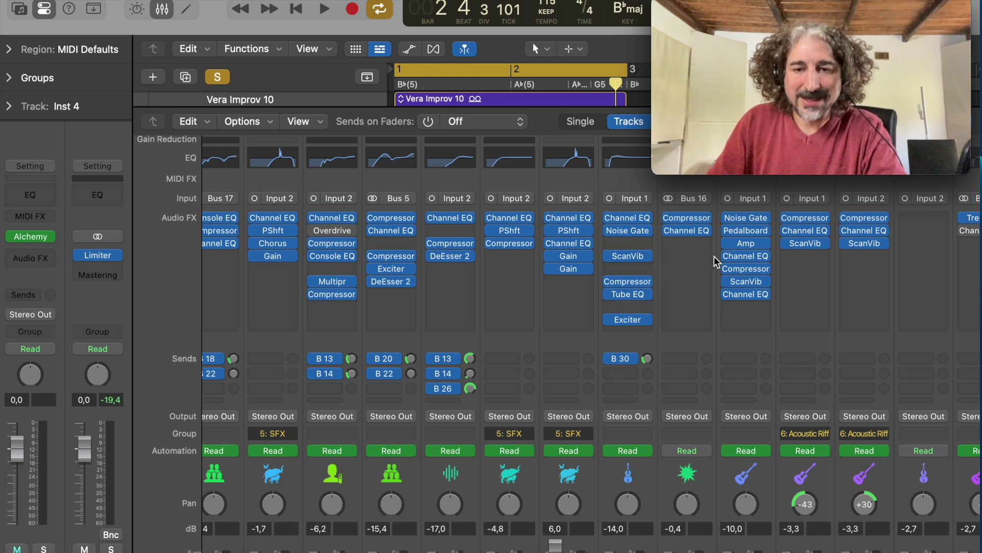
left_click(761, 230)
left_click(518, 232)
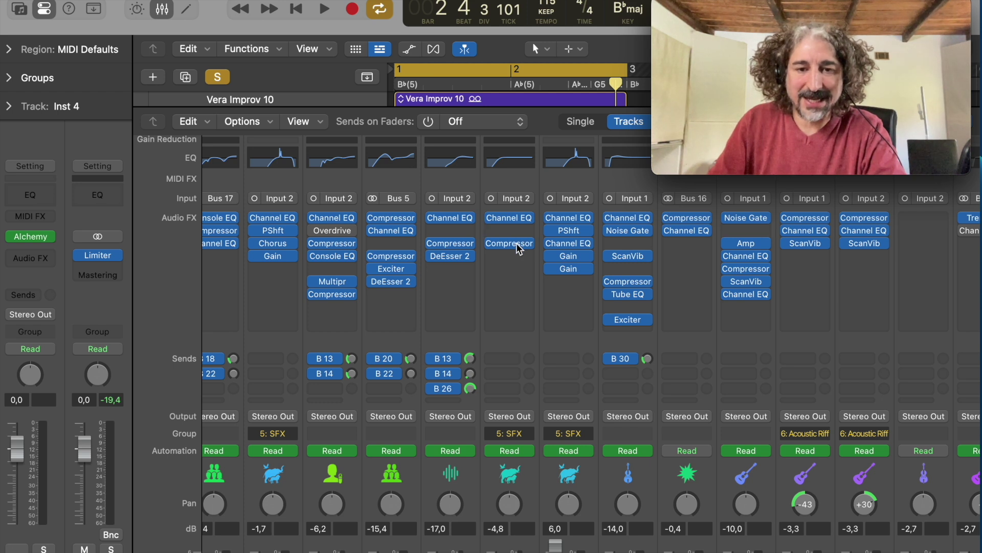
left_click(518, 244)
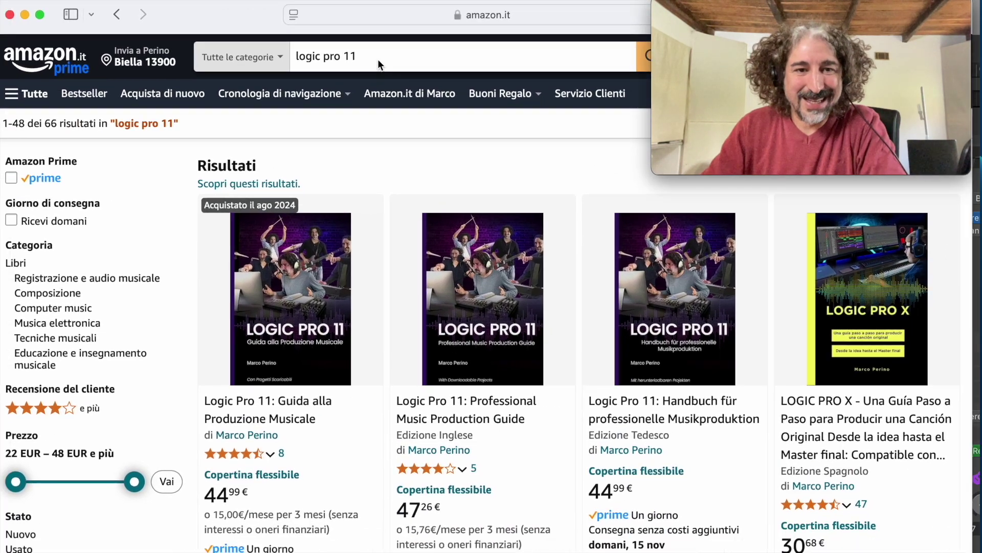
- Switch to the browser and search amazon.it for "logic pro 11" to browse the listed books
left_click(377, 59)
type("o")
key("BackSpace")
type("logic p")
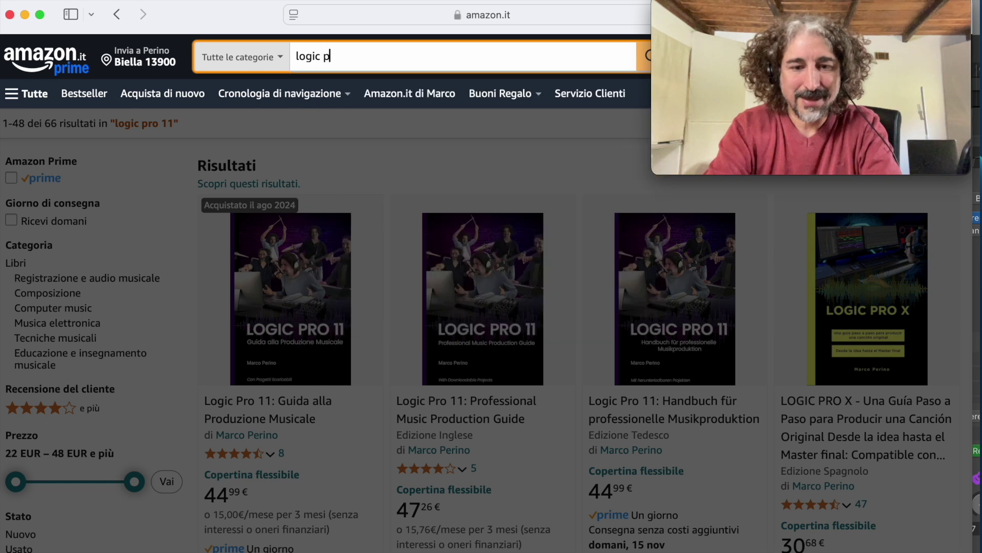
type("èroro 11")
key("Return")
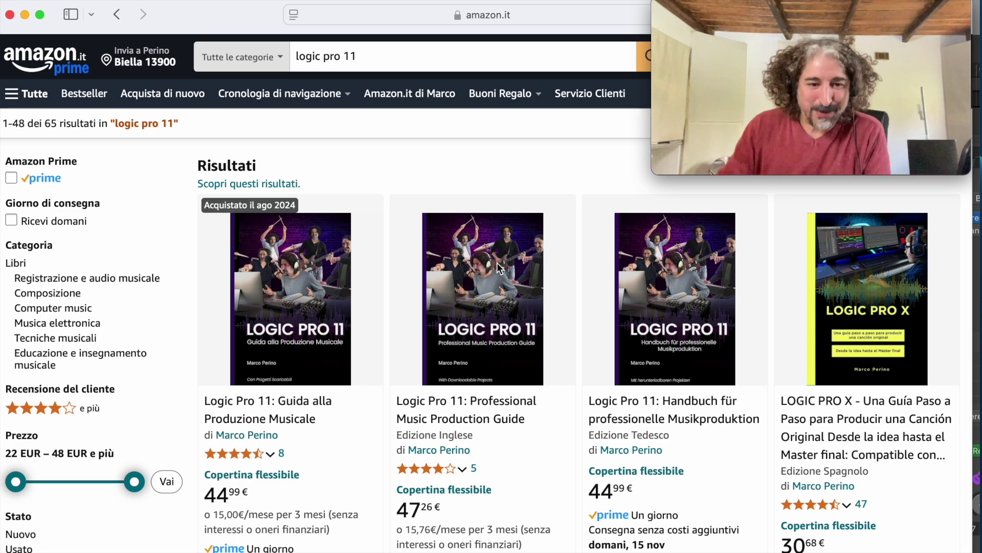
scroll(317, 337, "down", 4)
scroll(317, 336, "up", 1)
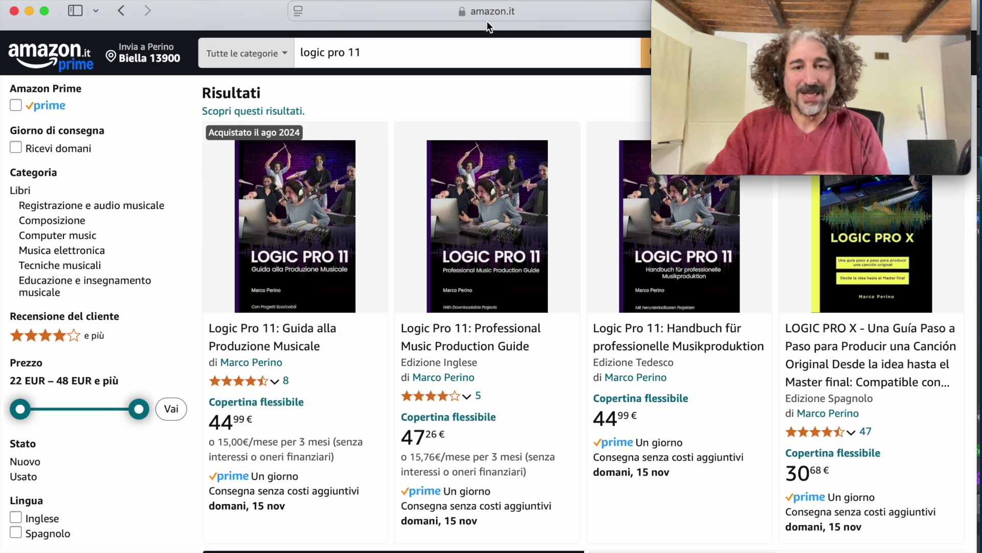
- Search amazon.com for "logic pro 11", view the book results, and close the browser window
left_click(391, 9)
type("amazon.com")
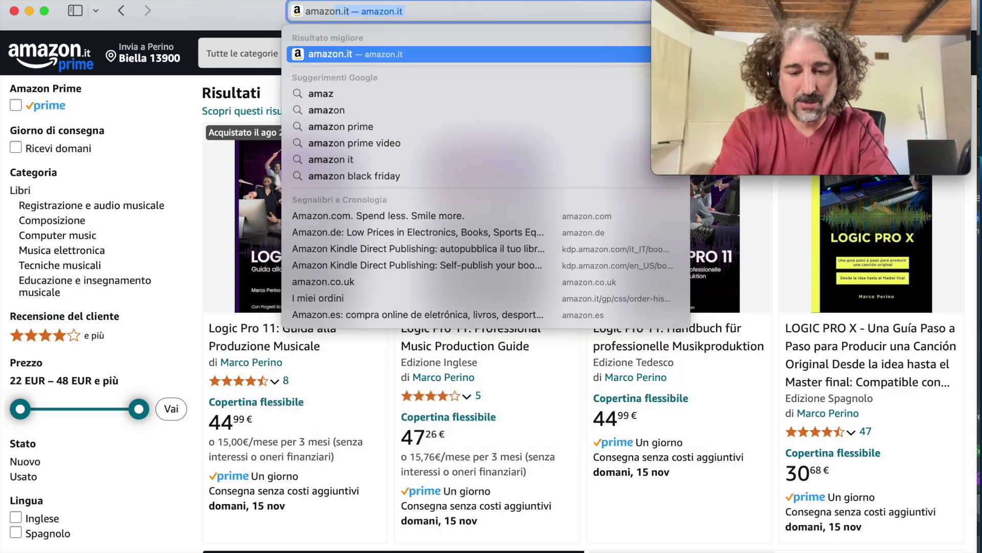
key("Return")
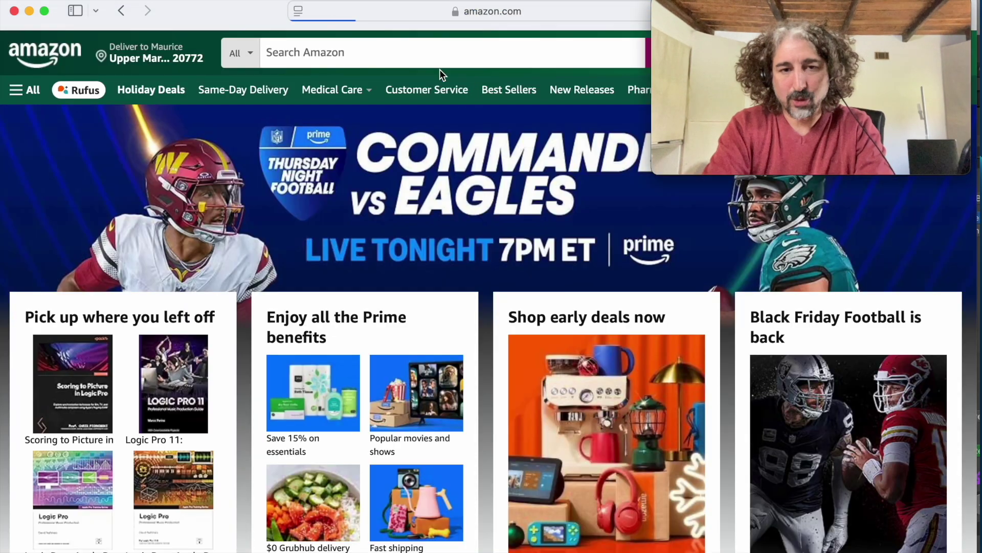
left_click(439, 63)
type("logic pro 11")
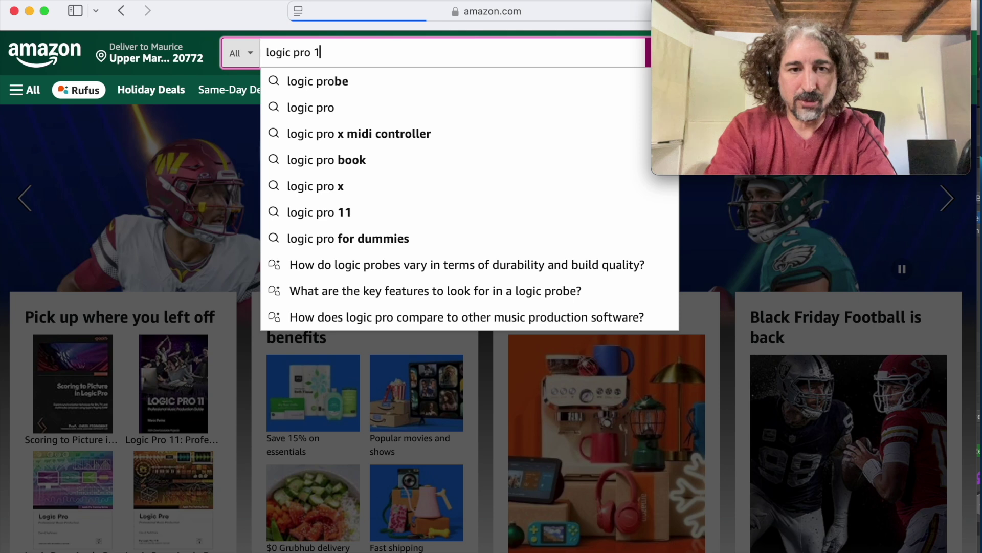
key("Return")
scroll(432, 257, "down", 5)
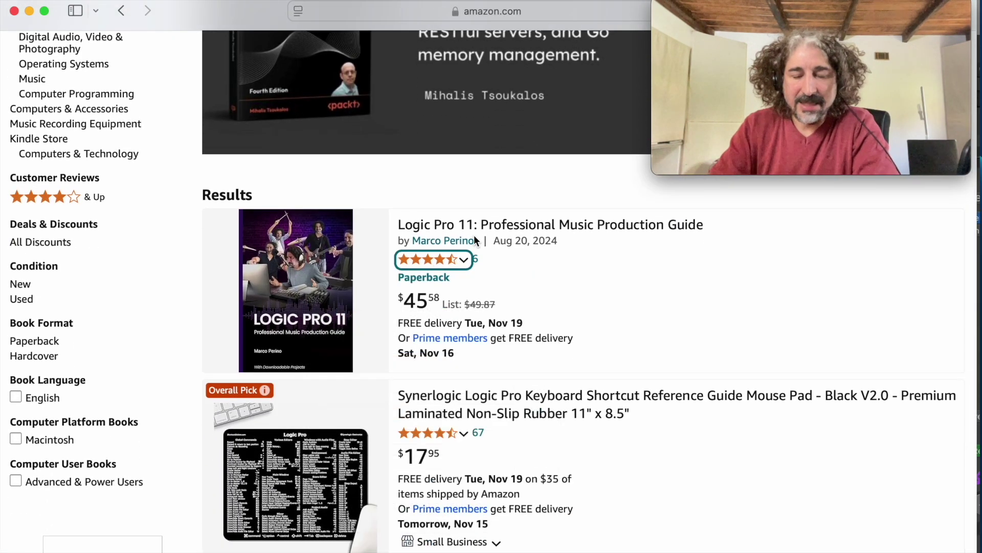
left_click(15, 11)
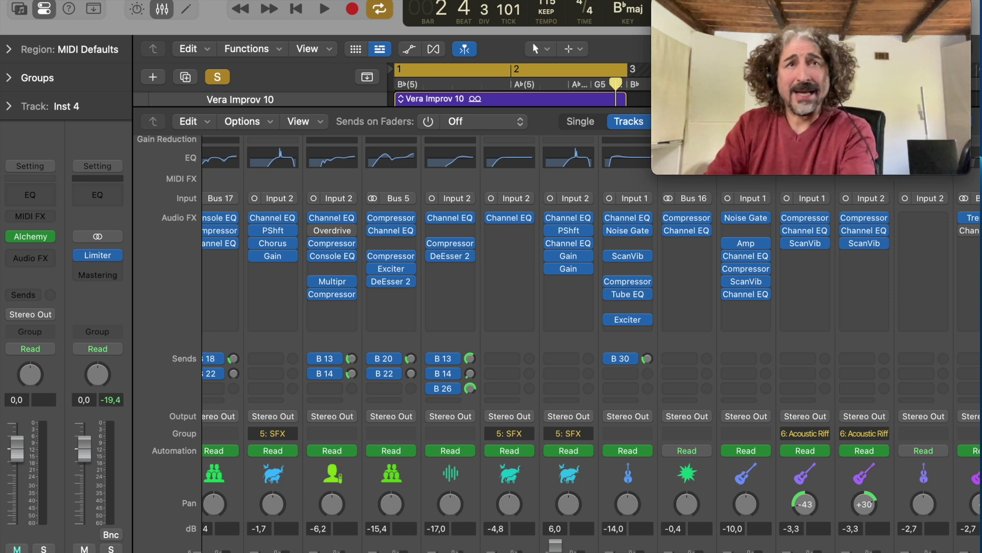
- Look up the project's sharing options and choose sharing the song to Voice Memos
left_click(188, 2)
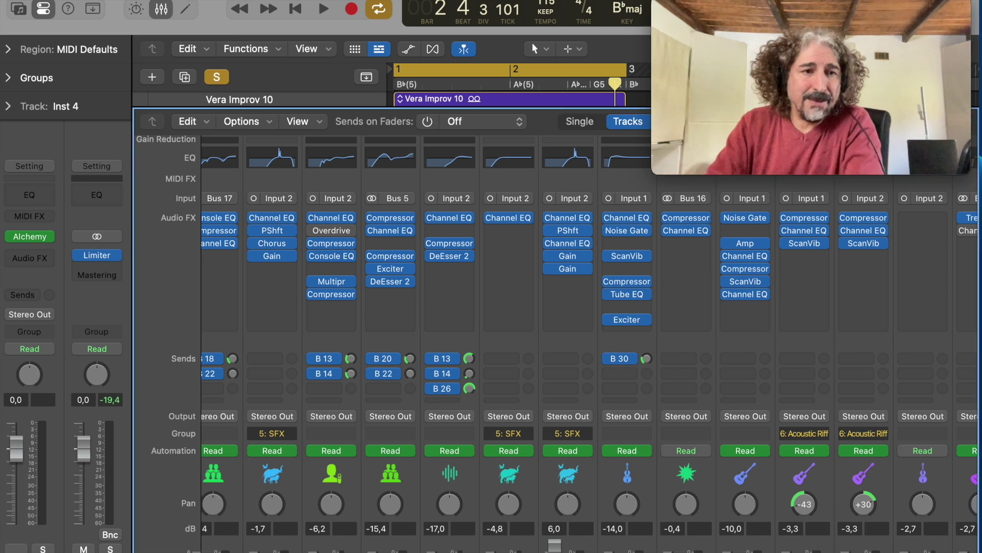
left_click(100, 1)
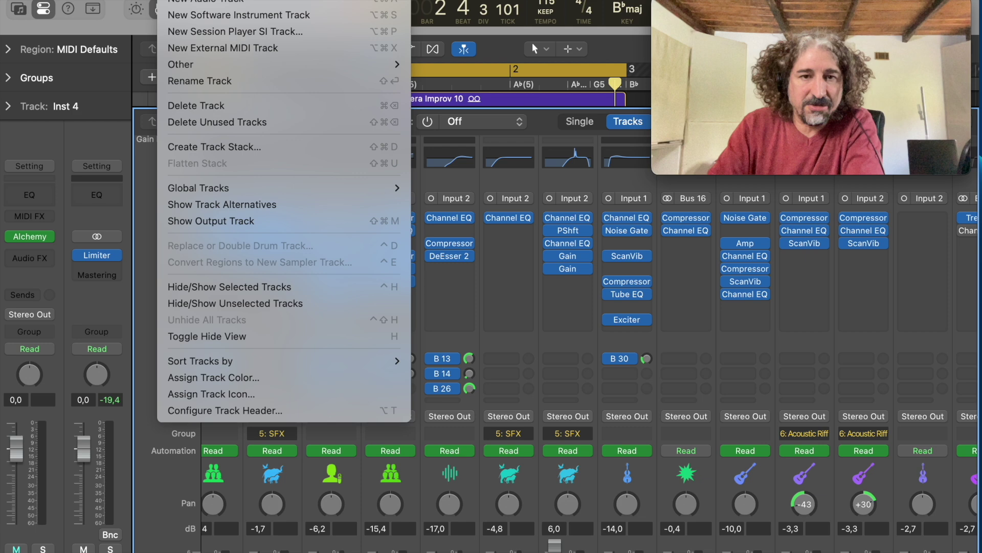
left_click(353, 1)
left_click(100, 1)
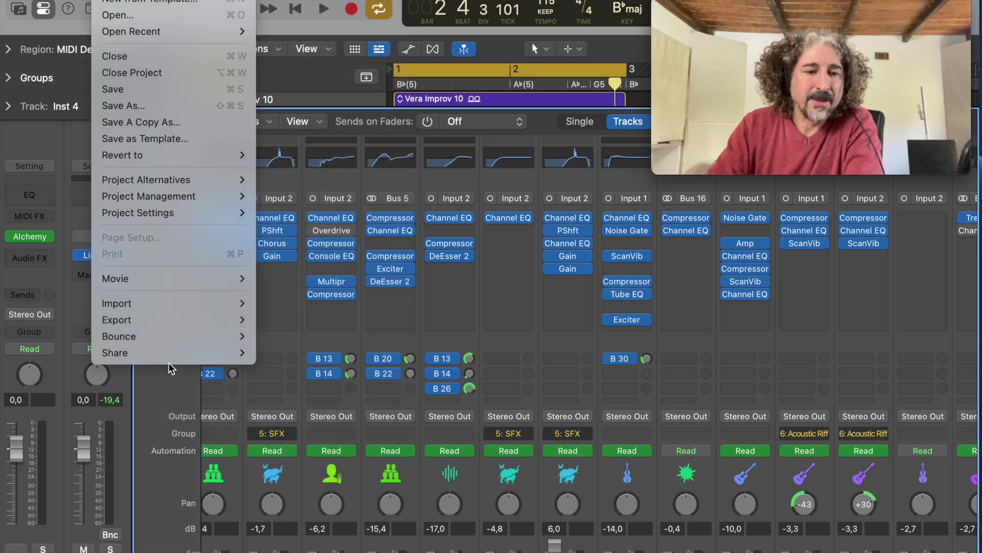
mouse_move(170, 353)
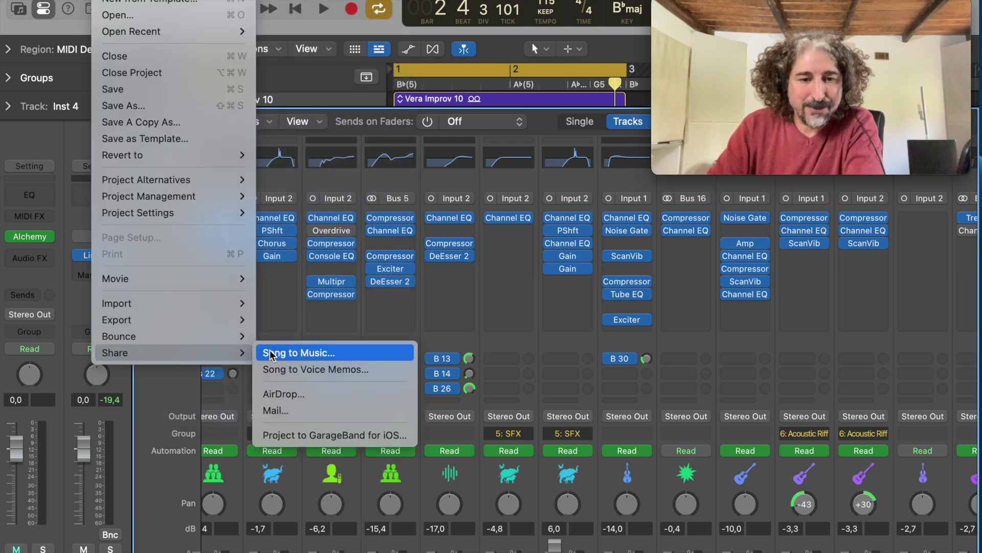
left_click(363, 369)
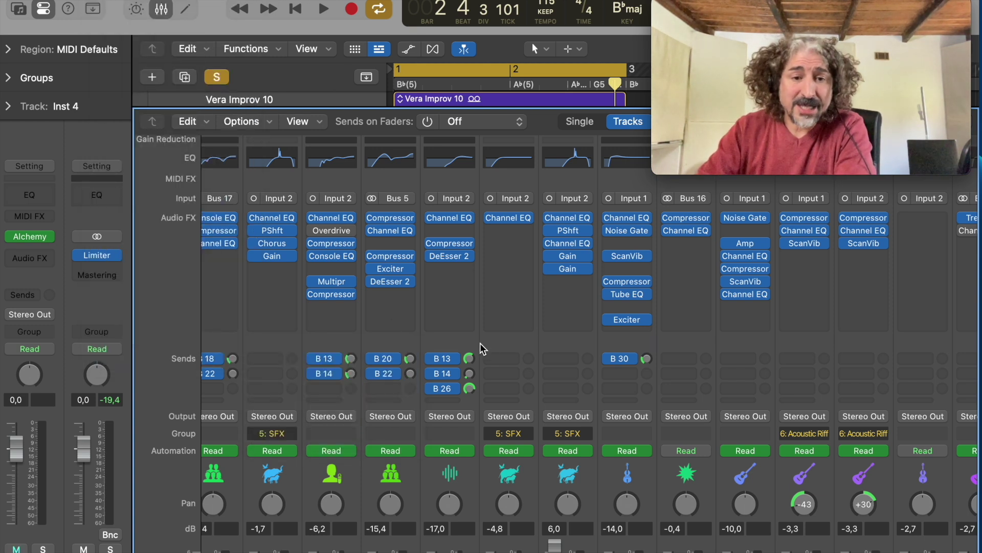
- Examine the searchable input, output and first-send lists of the -17,0 dB strip, including the available buses
left_click(455, 197)
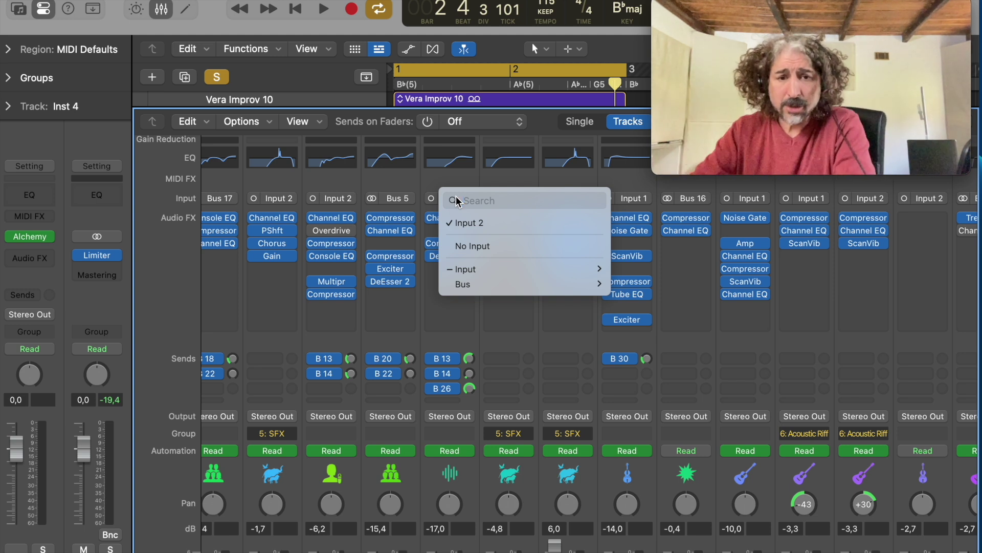
left_click(412, 181)
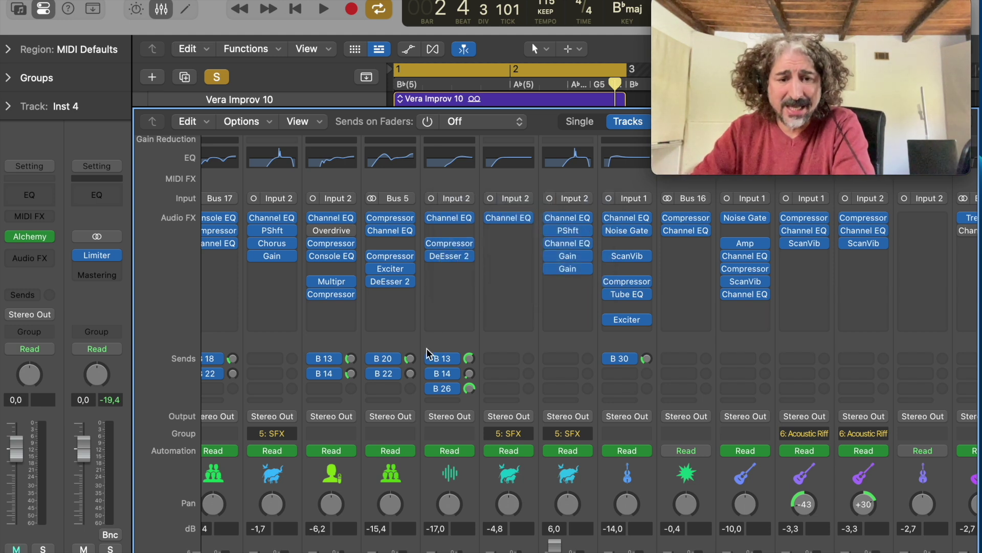
left_click(449, 415)
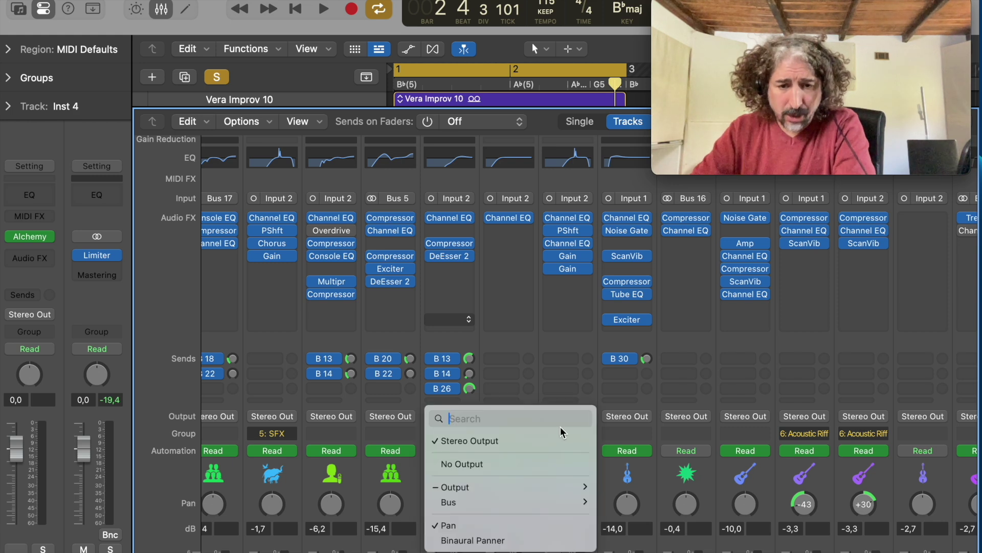
left_click(451, 360)
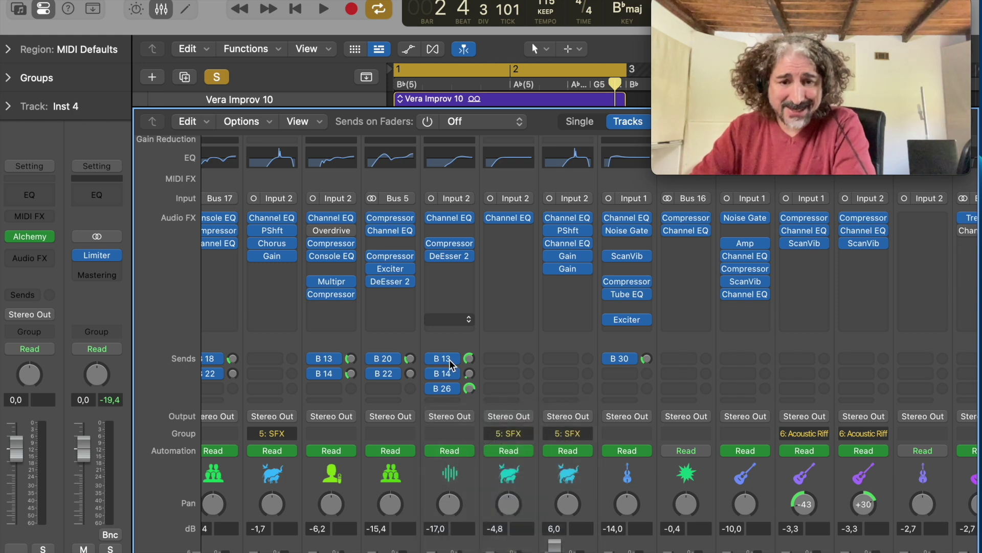
left_click(451, 360)
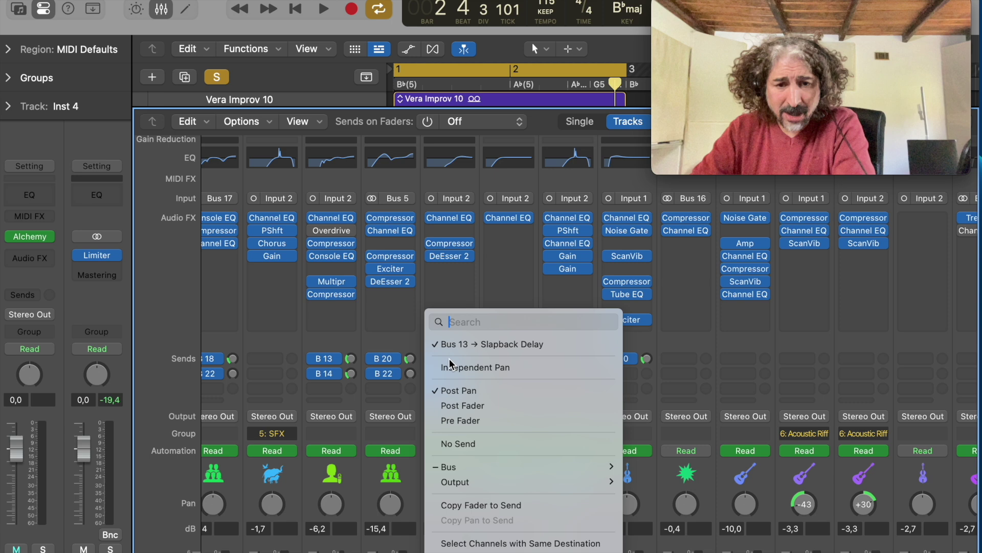
mouse_move(538, 465)
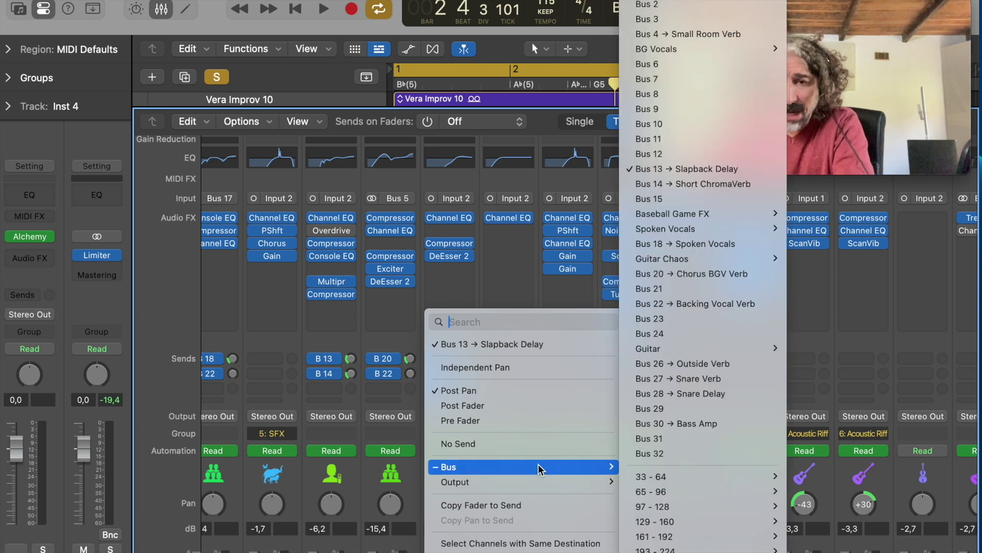
left_click(709, 378)
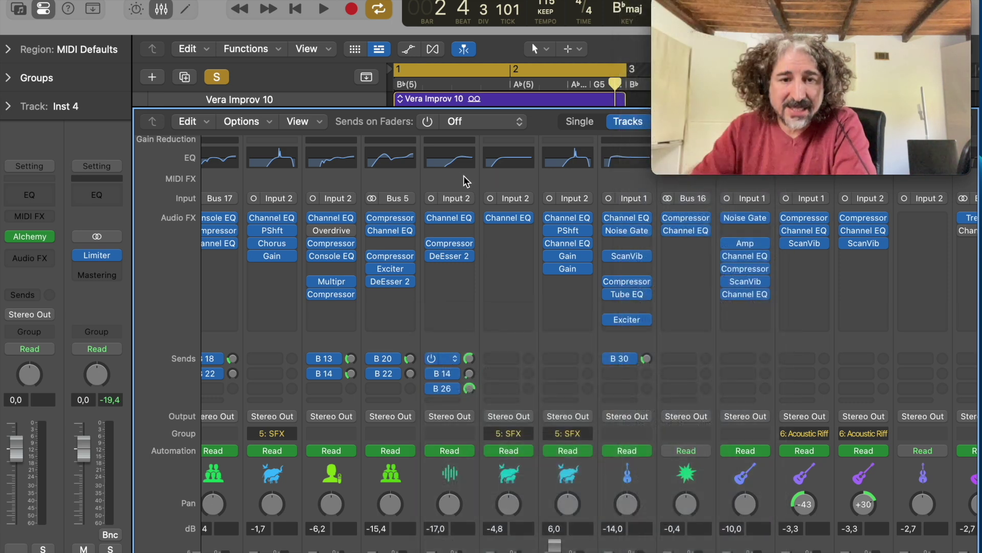
- Reassign the first send of the Bus 5 strip to Bus 27 (Snare Verb), found by searching for "snare"
left_click(390, 359)
type("snare")
left_click(465, 382)
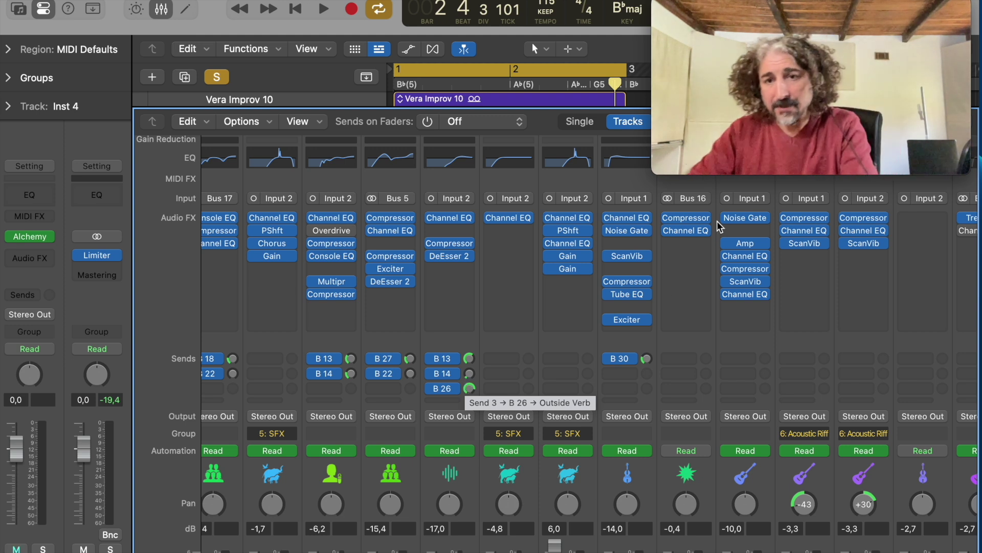
- Switch the control bar display to Custom and add Sample Rate / Buffer Size to it
left_click_drag(784, 11, 791, 63)
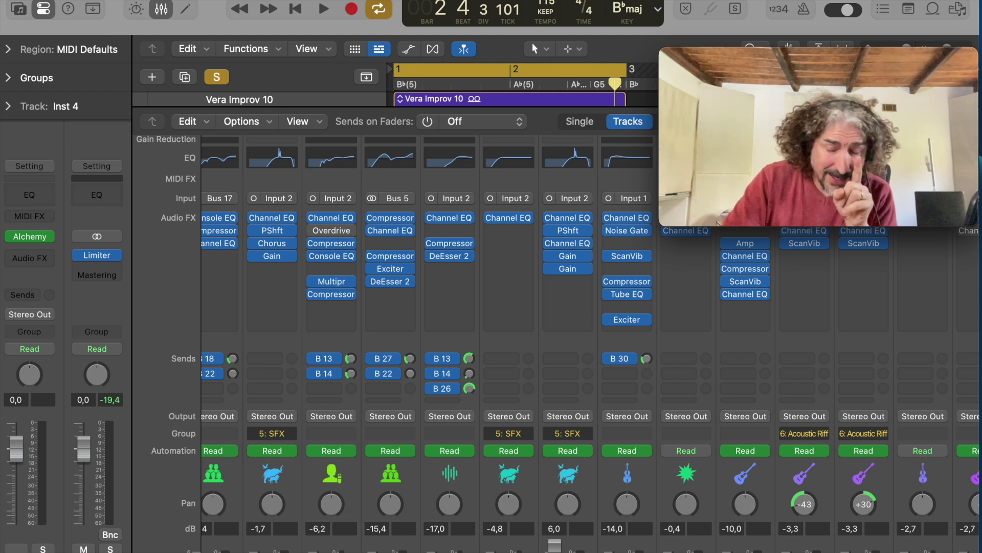
left_click(660, 6)
left_click(674, 96)
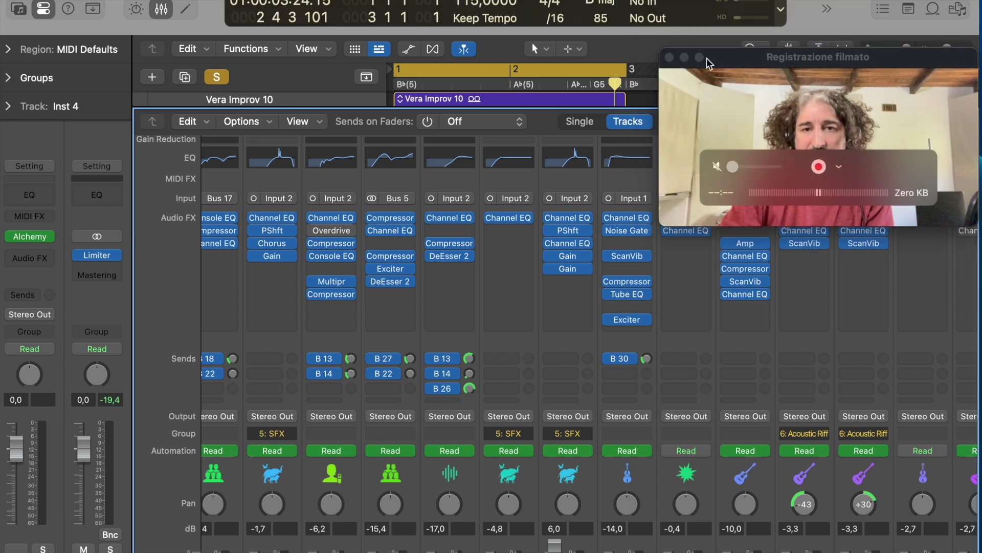
right_click(684, 6)
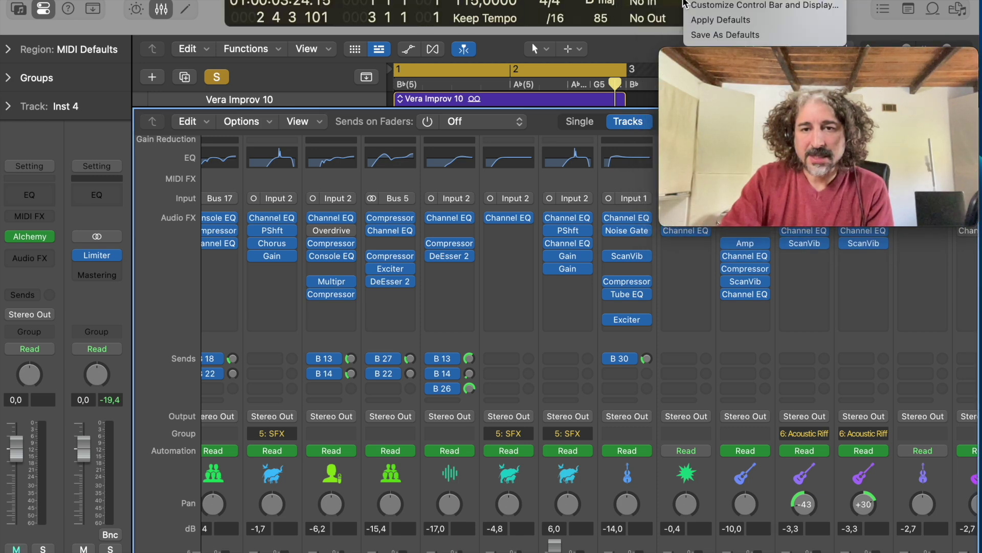
left_click(711, 5)
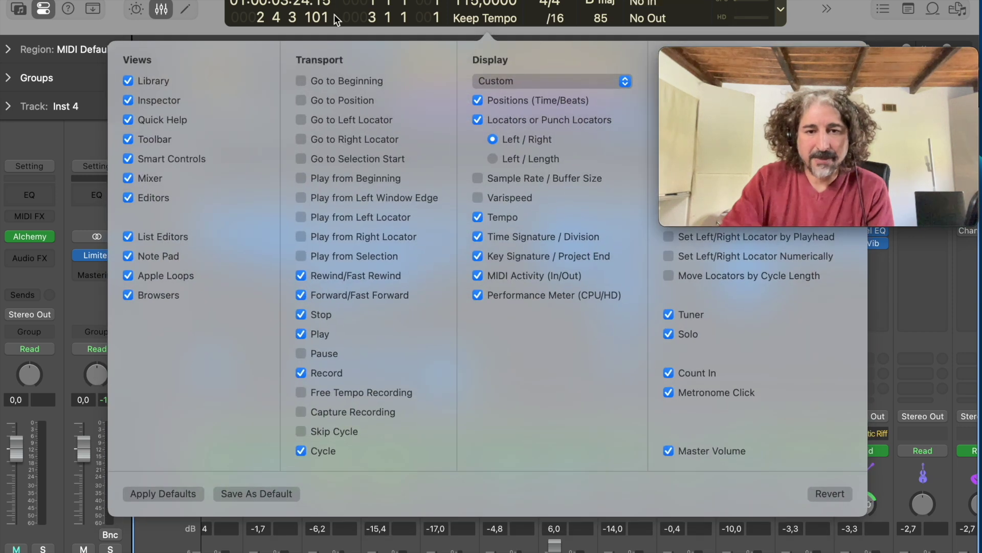
left_click(478, 178)
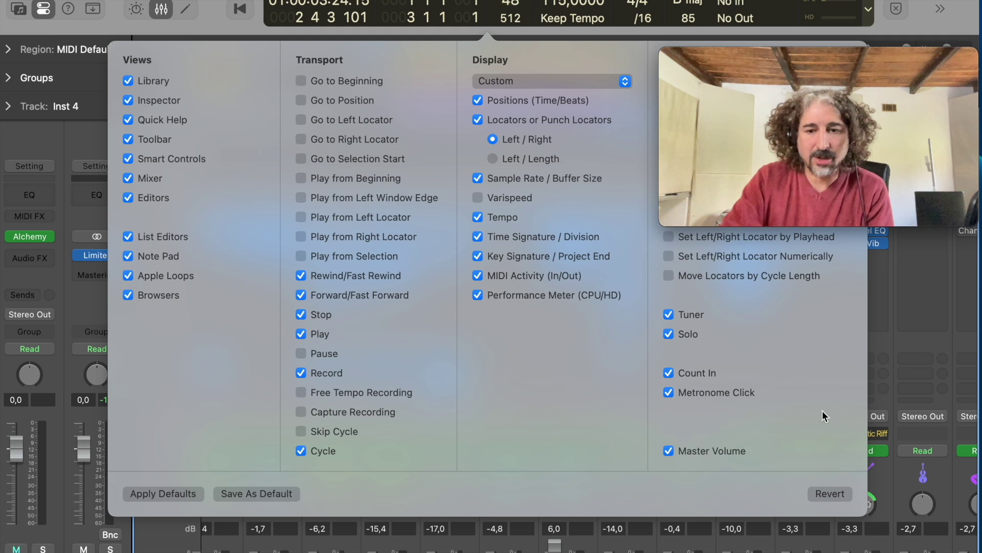
key("Escape")
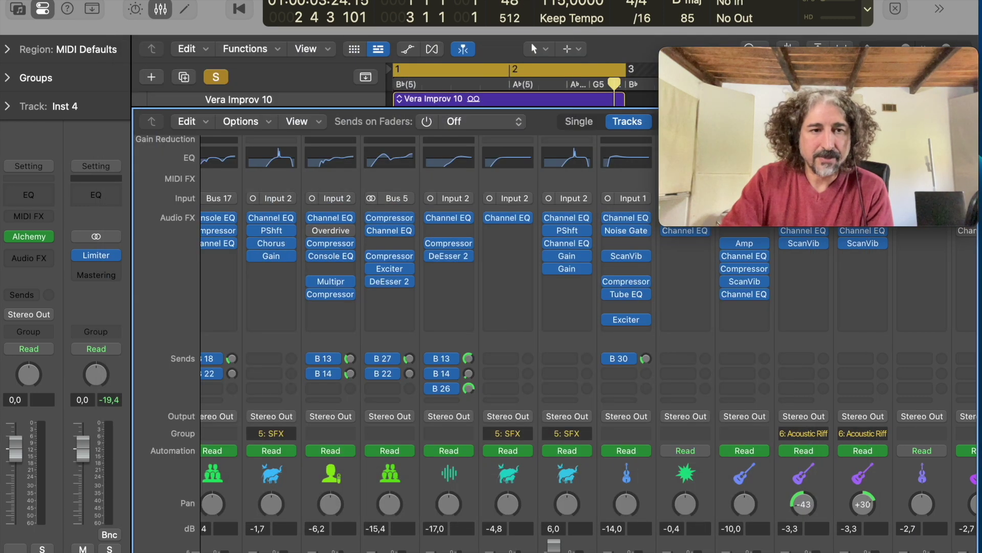